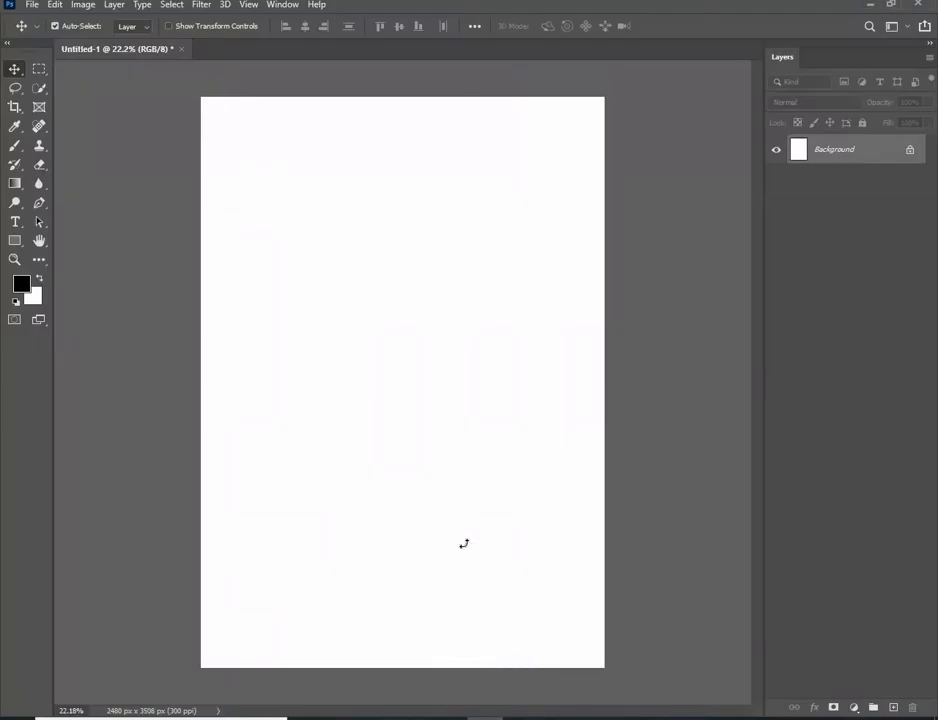
- Scale the placed Old Ruins image to cover the whole canvas and commit the placement
left_click_drag(462, 288, 630, 117)
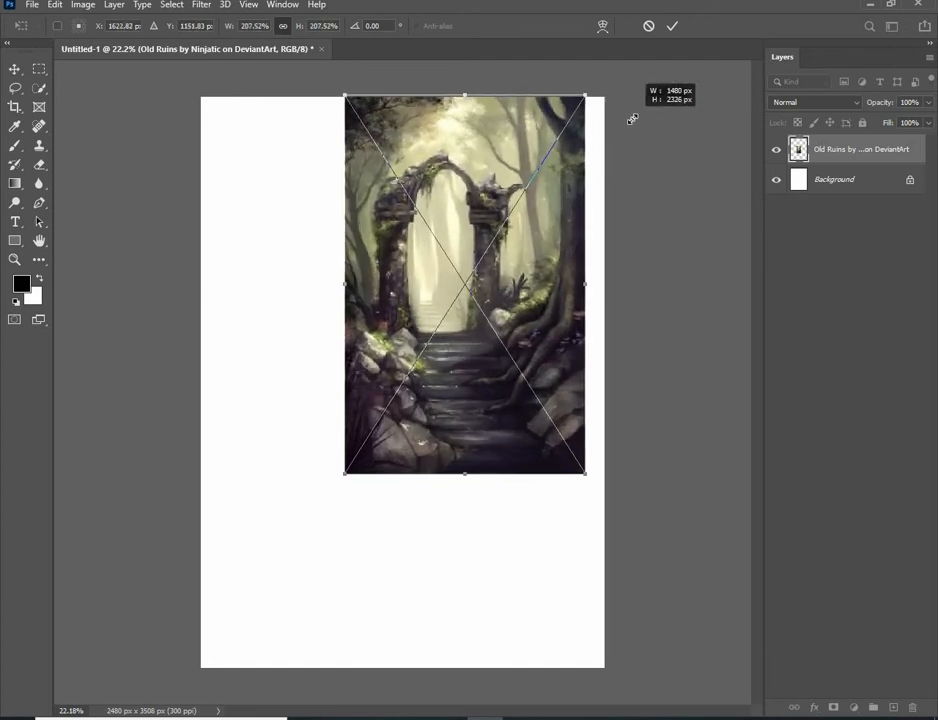
left_click_drag(341, 498, 238, 683)
left_click_drag(594, 382, 606, 382)
left_click_drag(220, 385, 201, 383)
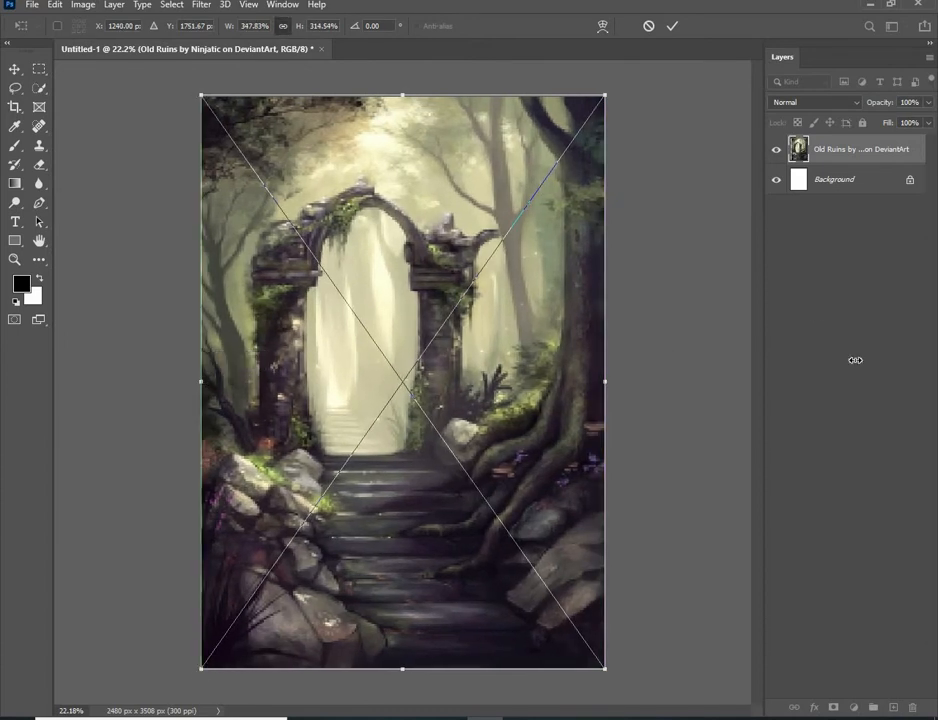
left_click(673, 27)
- Apply the Camera Raw Filter to the ruins layer with Temperature +8, Contrast +22 and Texture +7
scroll(400, 397, "down", 4)
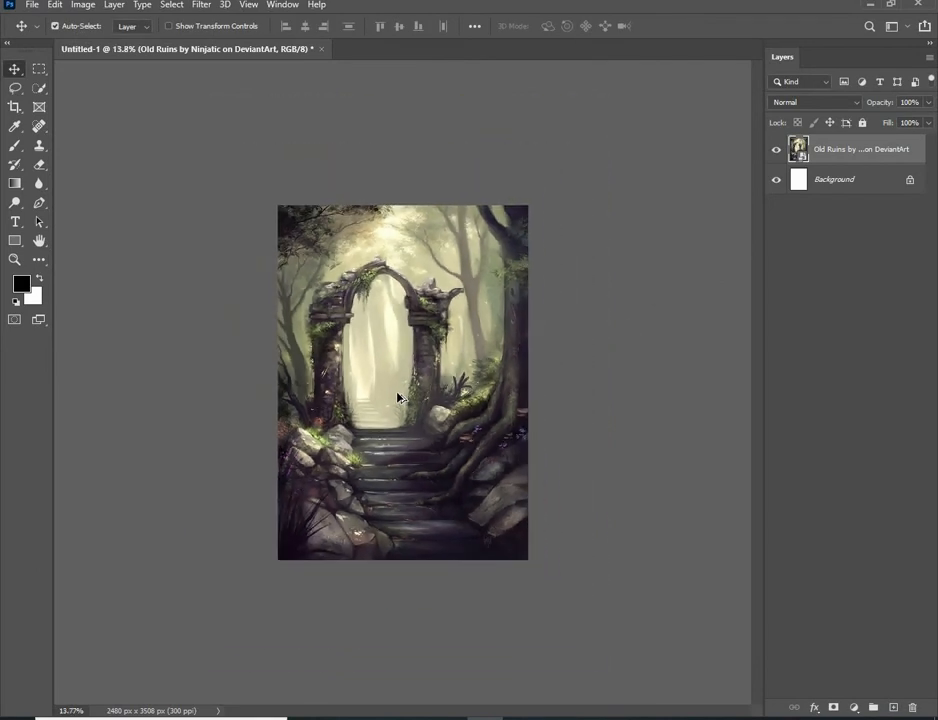
scroll(400, 397, "up", 2)
scroll(397, 397, "up", 2)
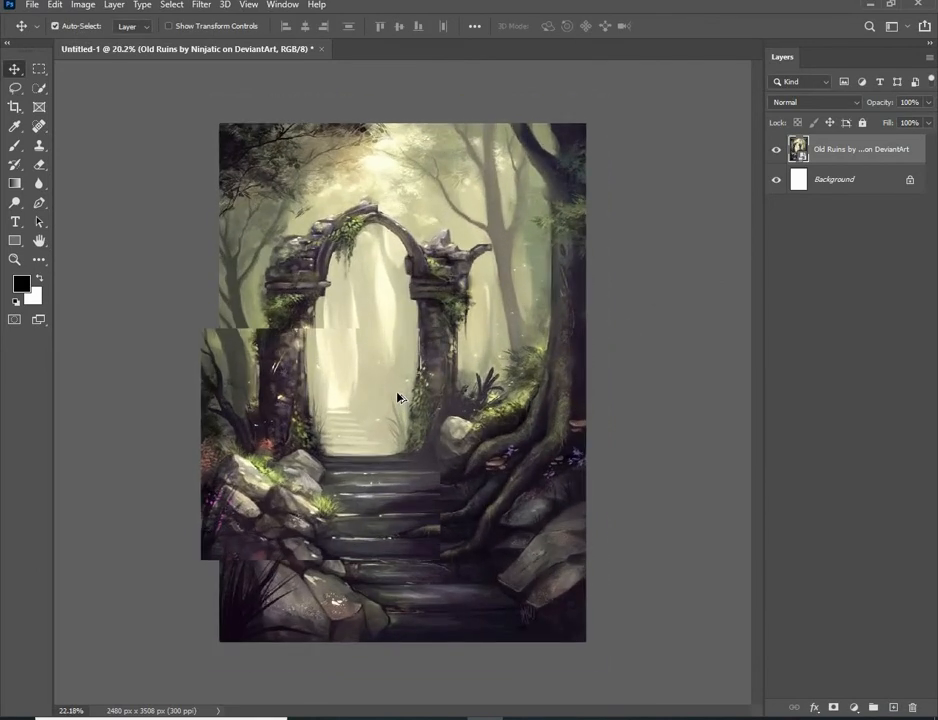
scroll(459, 375, "down", 1)
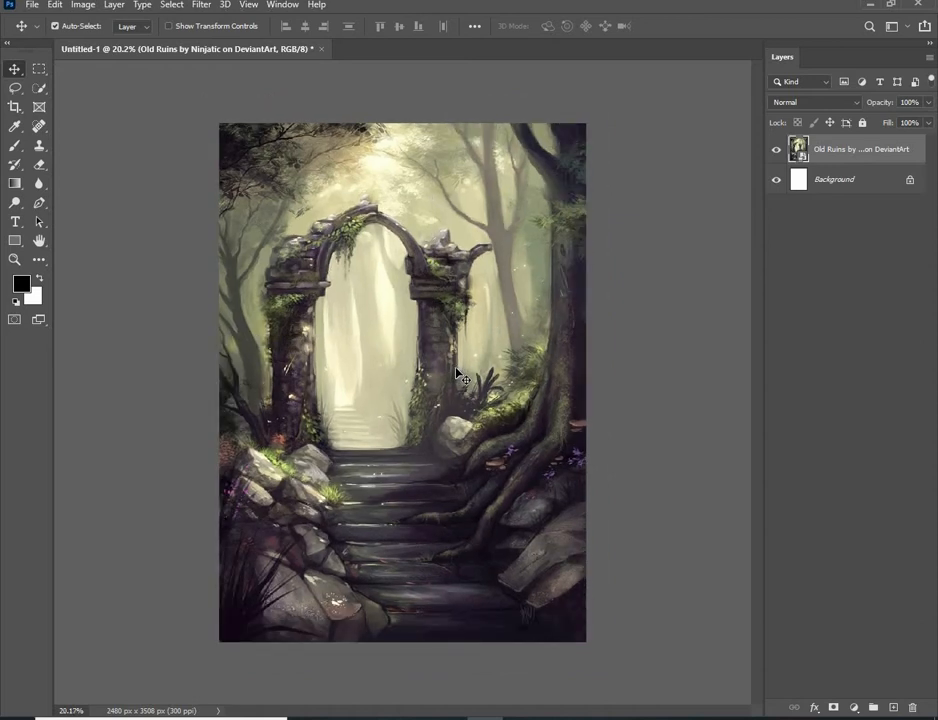
left_click(205, 8)
left_click(218, 92)
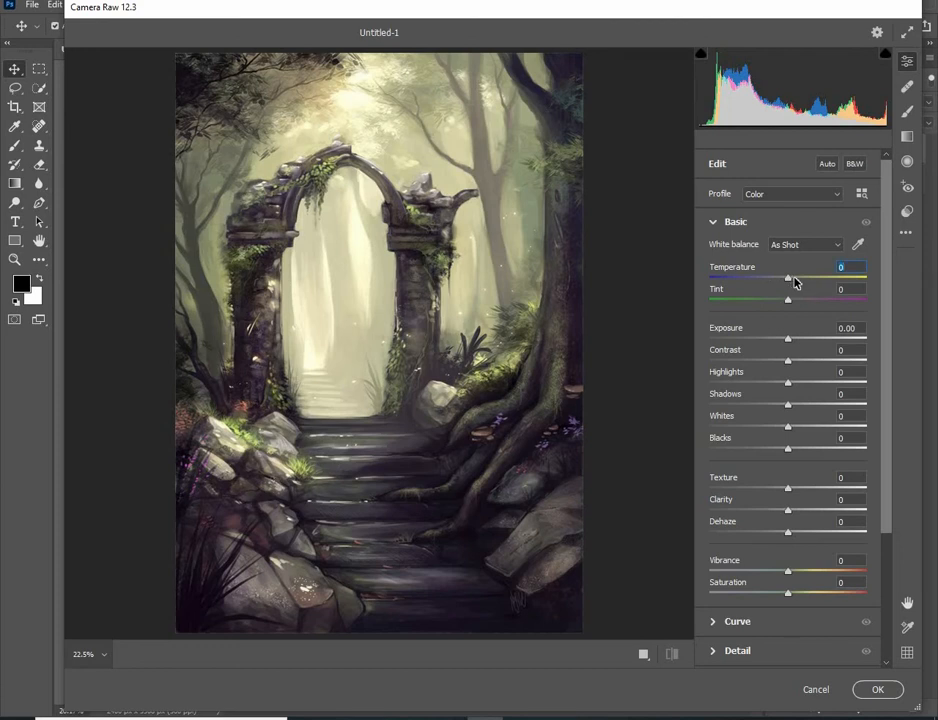
left_click(795, 279)
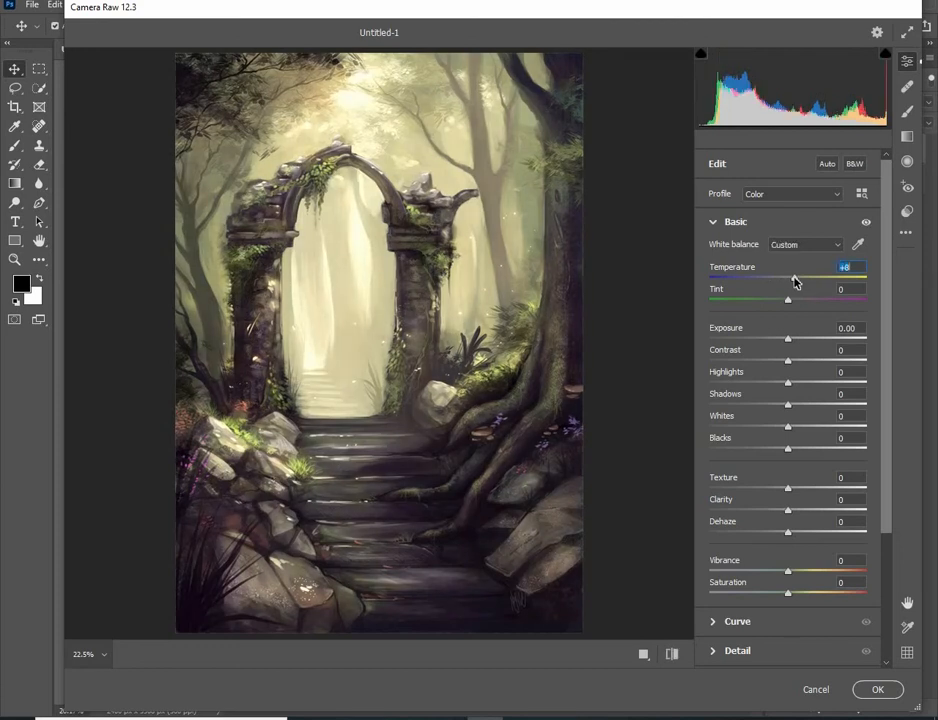
left_click(806, 362)
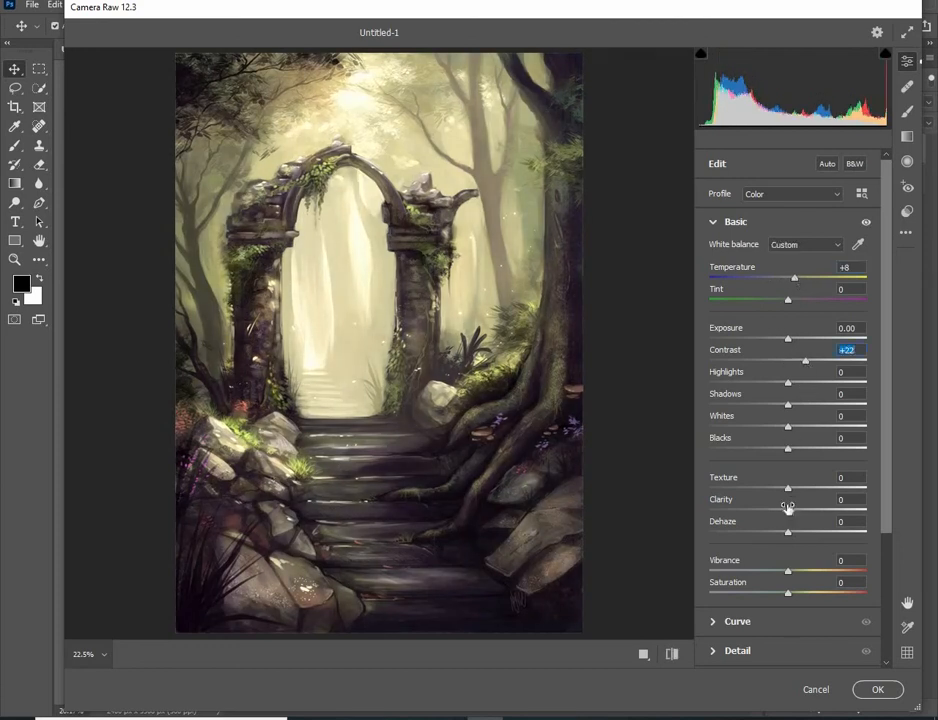
left_click_drag(787, 492, 815, 487)
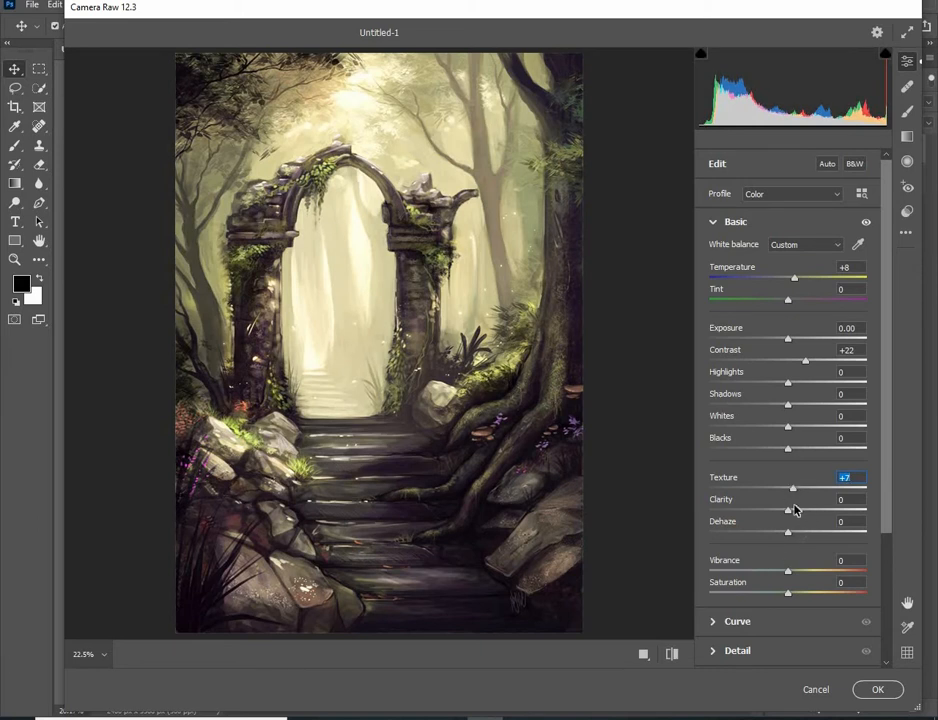
left_click(876, 689)
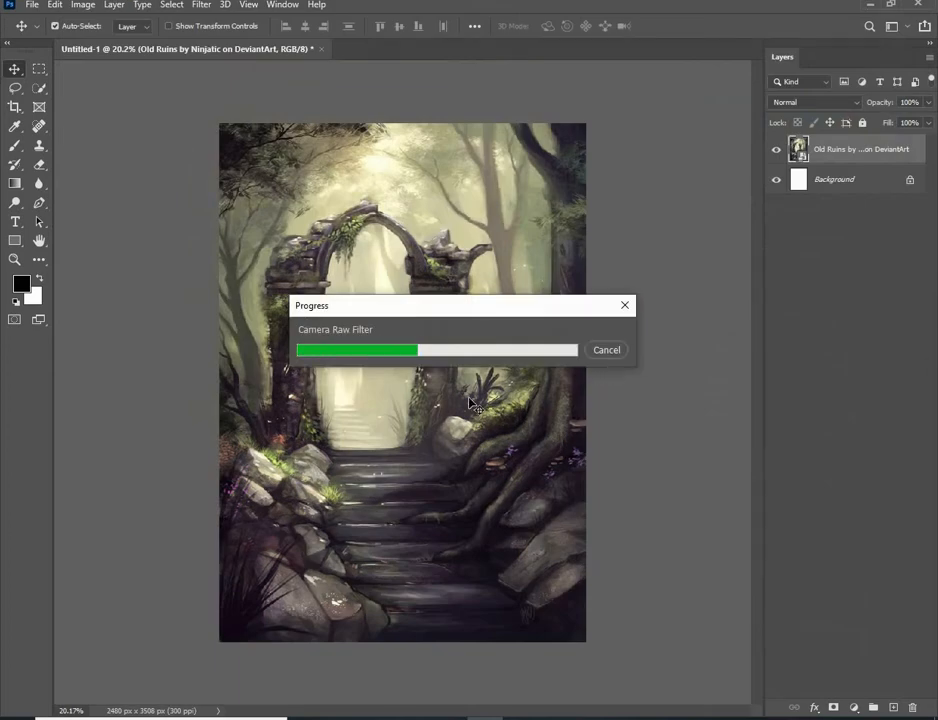
- Place the Monstar png image from the Downloads folder into the document and commit it at its default size
scroll(460, 408, "up", 2)
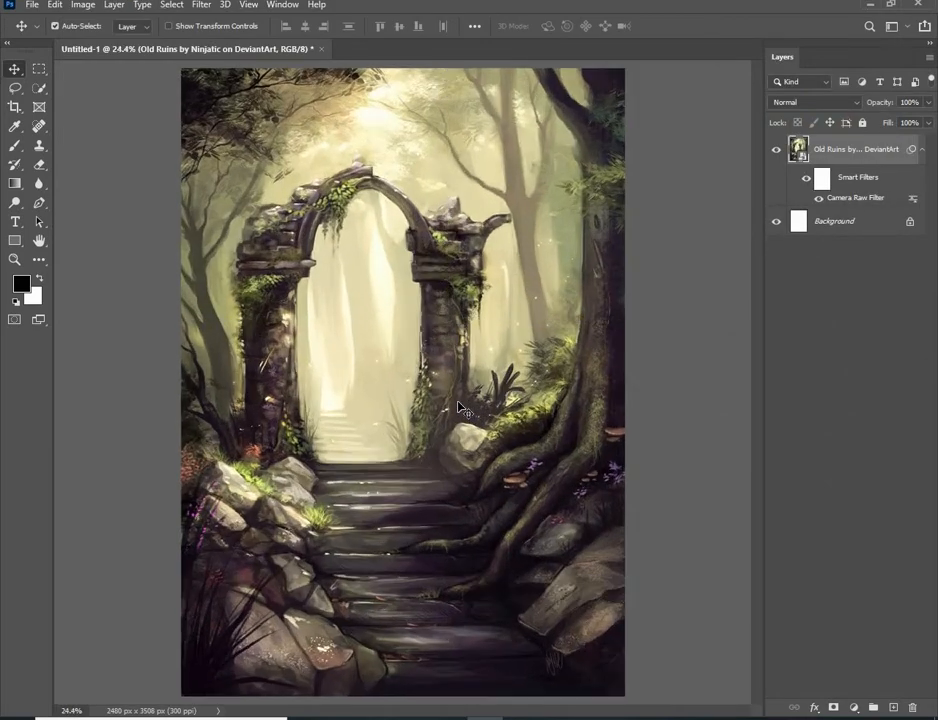
scroll(460, 408, "down", 2)
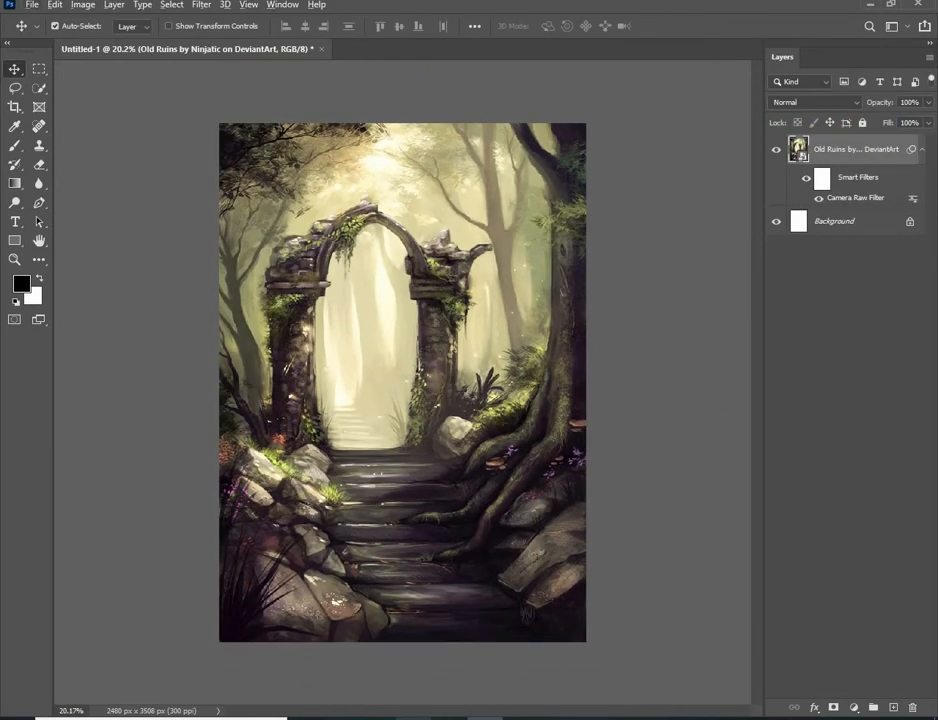
left_click(410, 650)
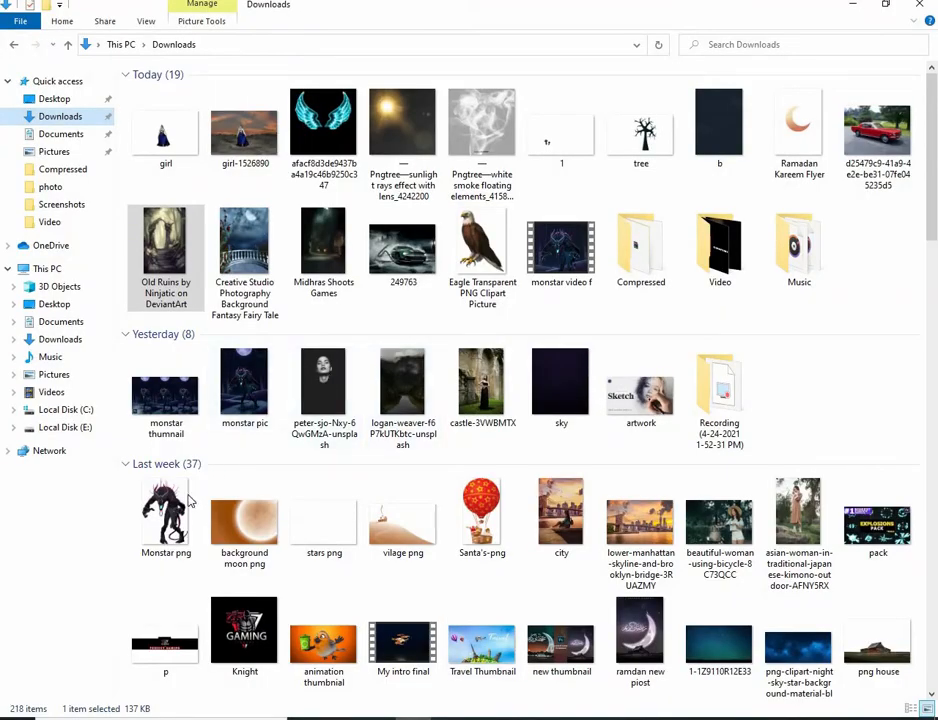
left_click_drag(165, 511, 472, 476)
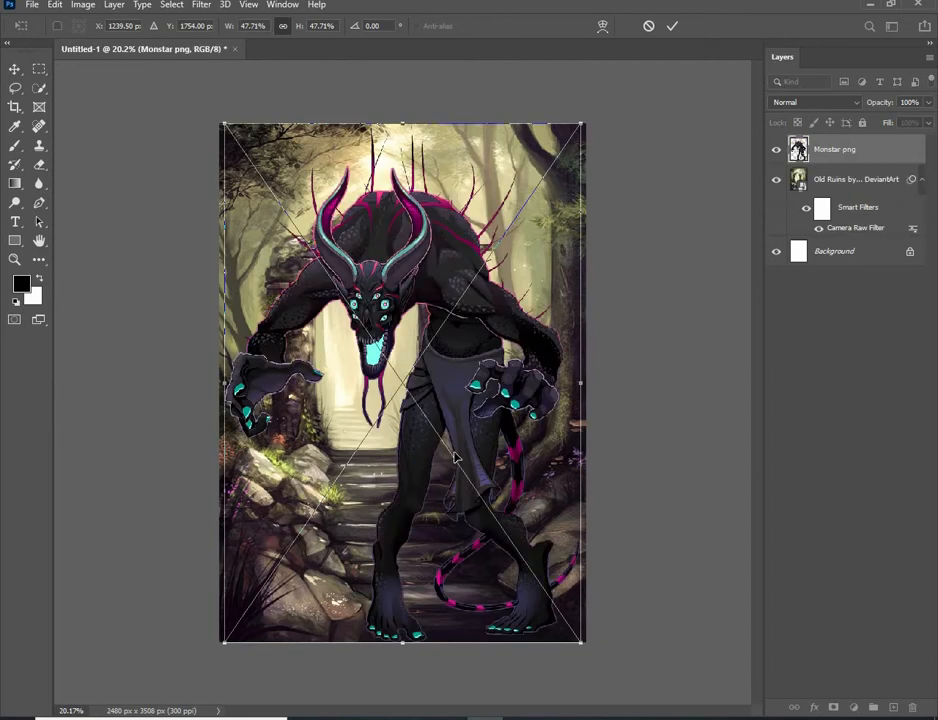
left_click(671, 27)
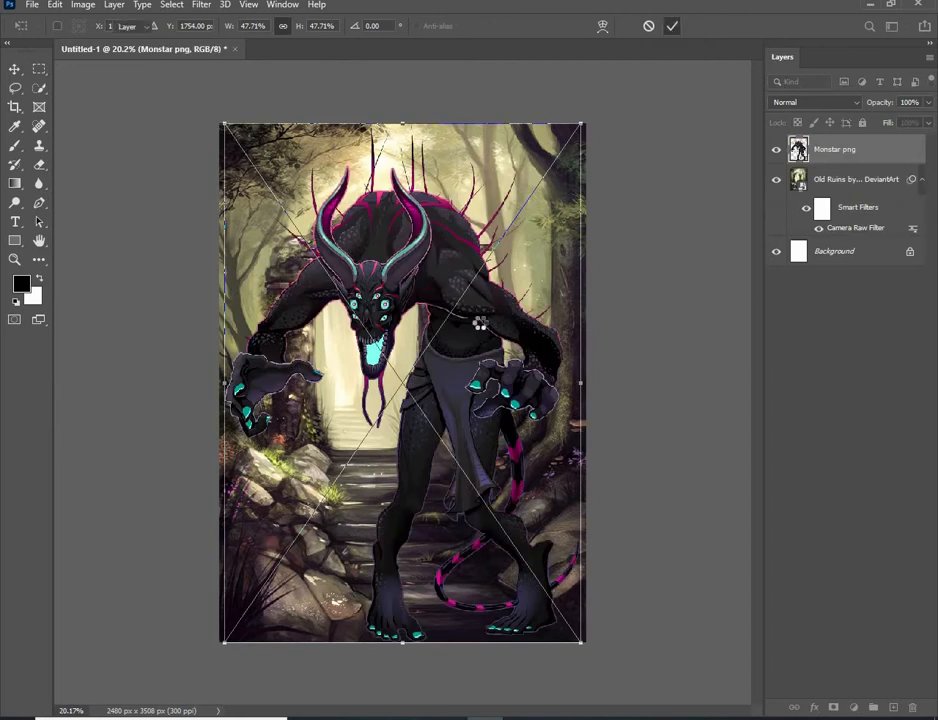
- Scale the monster down to about 33% and move it up so its feet stand near the top of the stairs
left_click_drag(481, 340, 447, 320)
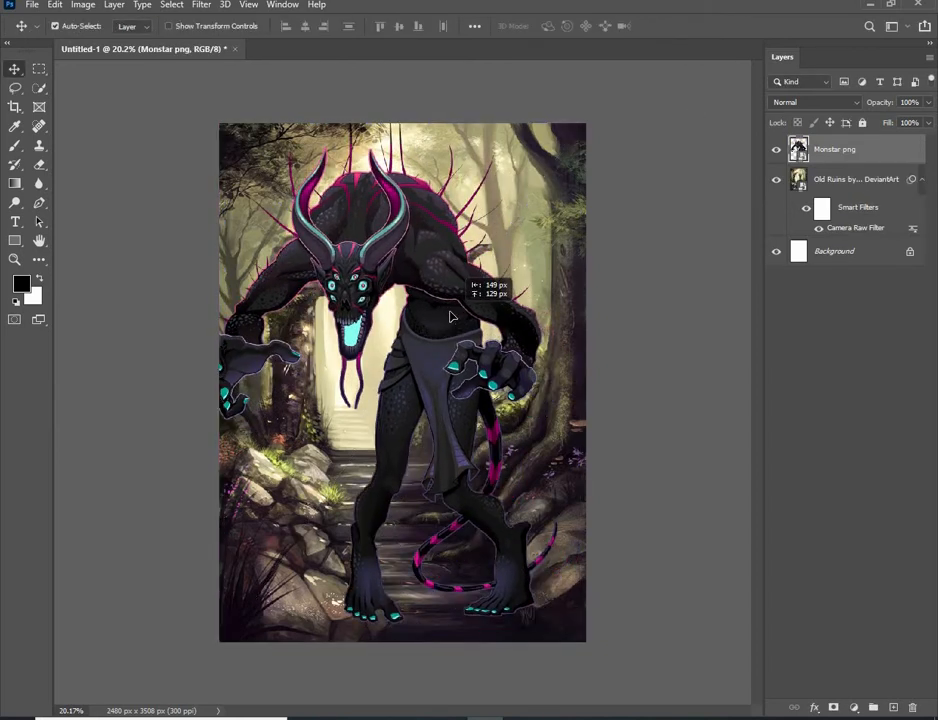
key("ctrl+t")
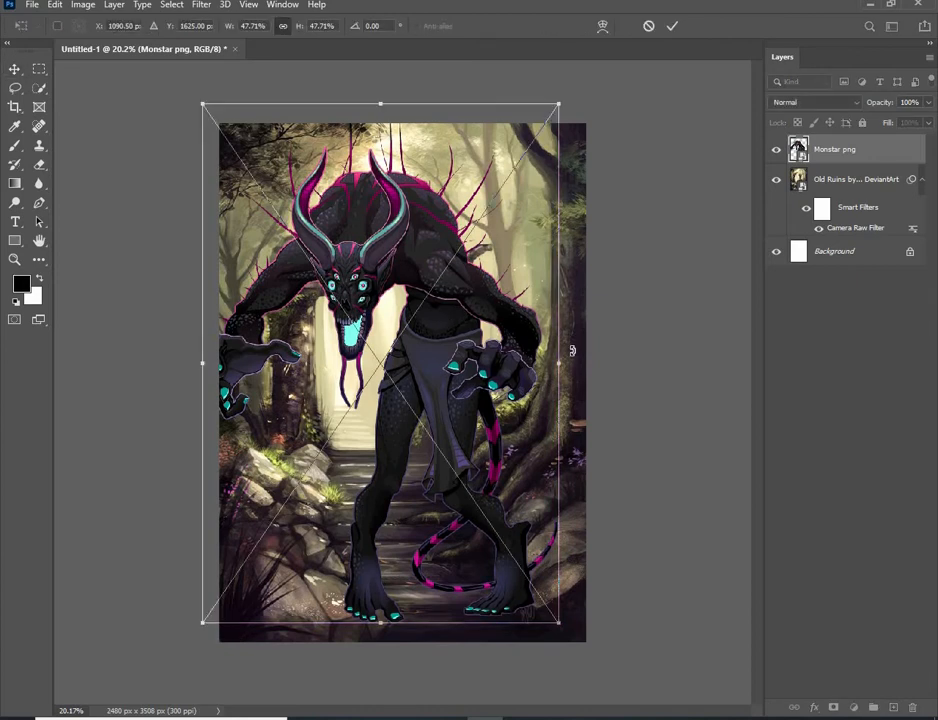
left_click_drag(558, 362, 531, 361)
mouse_move(437, 341)
left_mouse_down()
mouse_move(446, 326)
mouse_move(437, 326)
left_mouse_up()
left_click_drag(528, 334, 503, 329)
left_click_drag(417, 328, 407, 275)
left_click(672, 27)
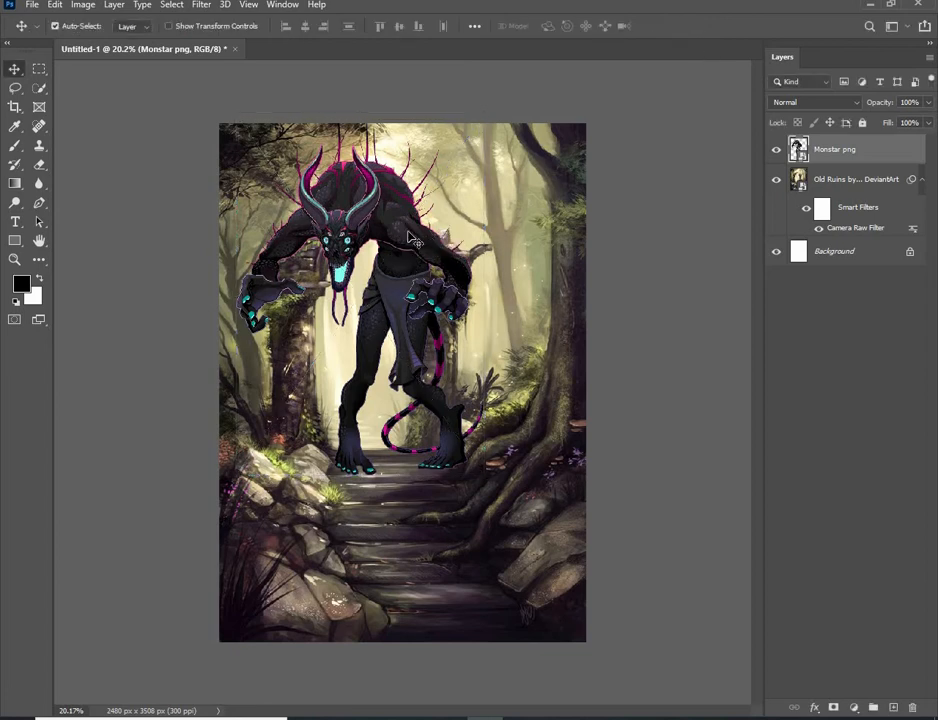
- Reduce the monster to about 29% and position it in the archway with its feet above the top stair
key("ctrl+t")
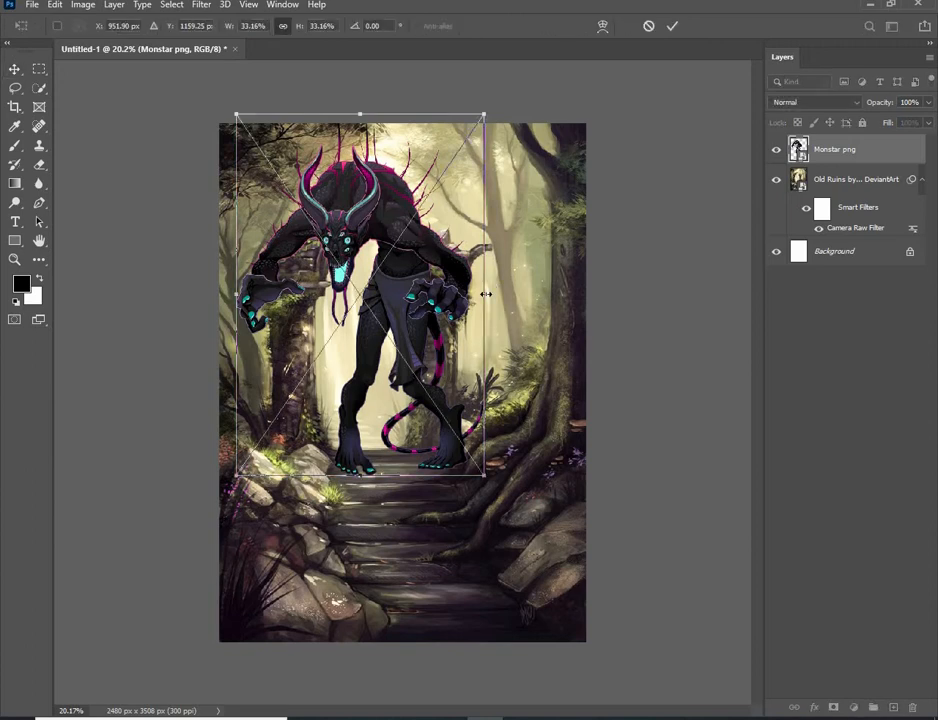
left_click_drag(486, 294, 469, 294)
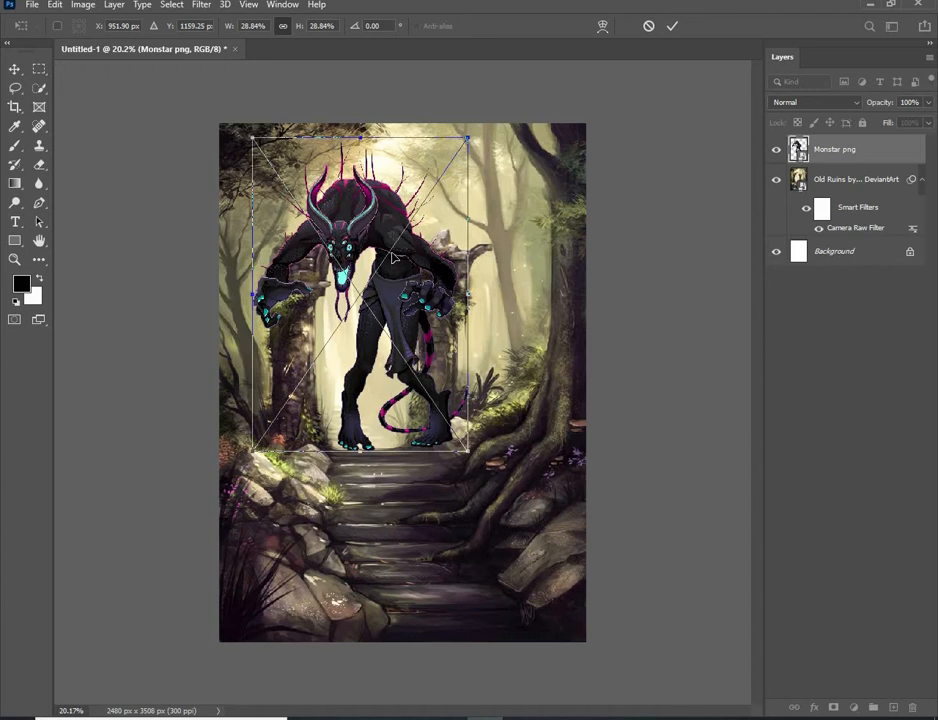
left_click_drag(393, 258, 410, 236)
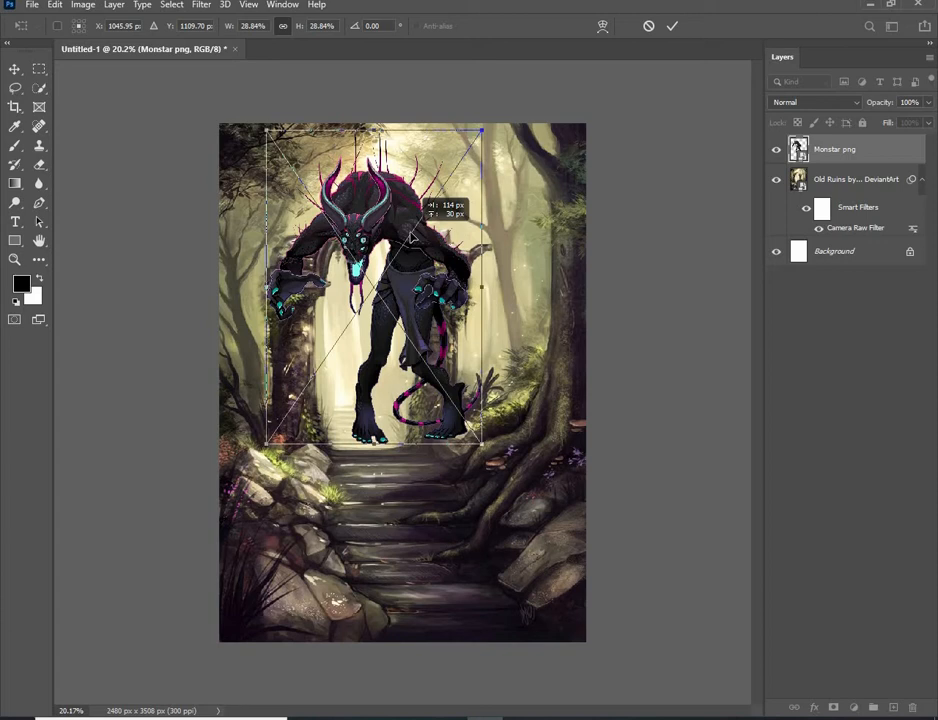
mouse_move(398, 240)
left_mouse_down()
mouse_move(380, 238)
mouse_move(389, 244)
left_mouse_up()
left_click(672, 27)
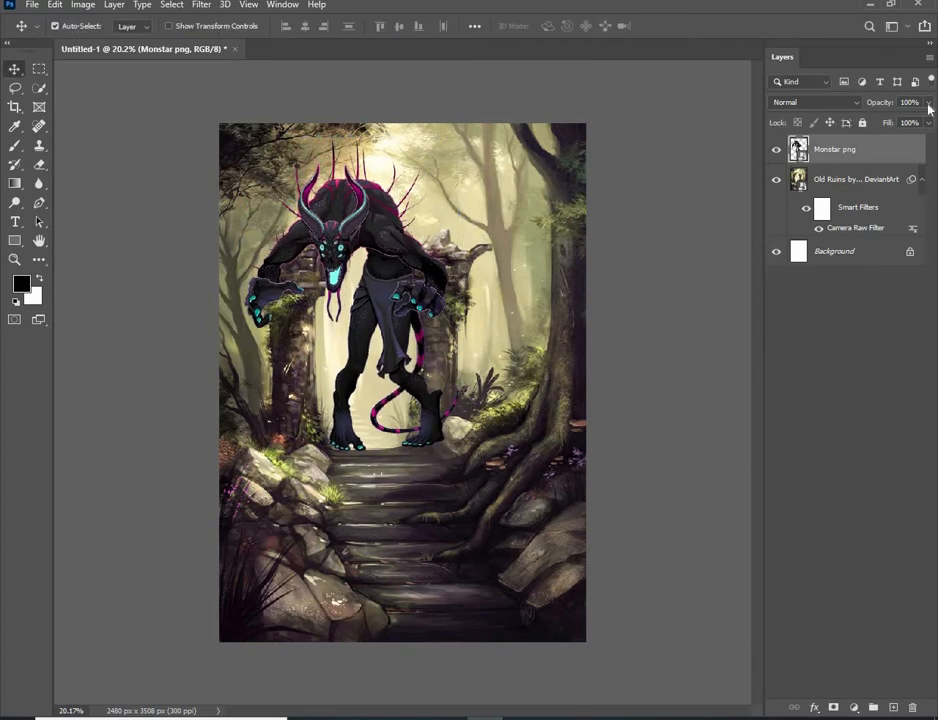
- Lower the monster layer's opacity to 36%
left_click(928, 103)
left_click_drag(878, 128, 876, 128)
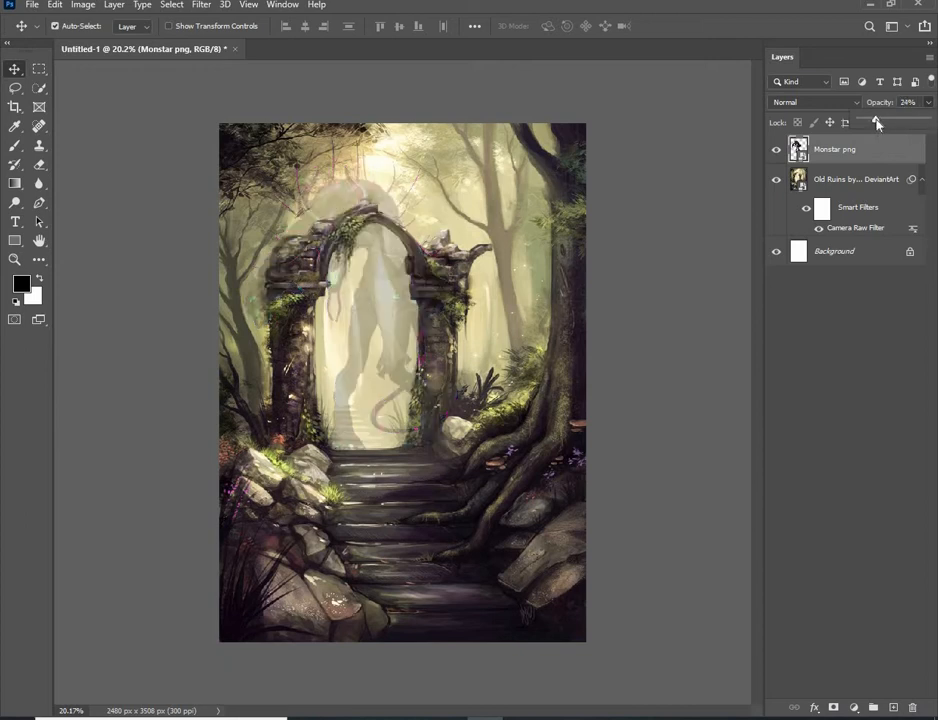
left_click_drag(867, 122, 883, 121)
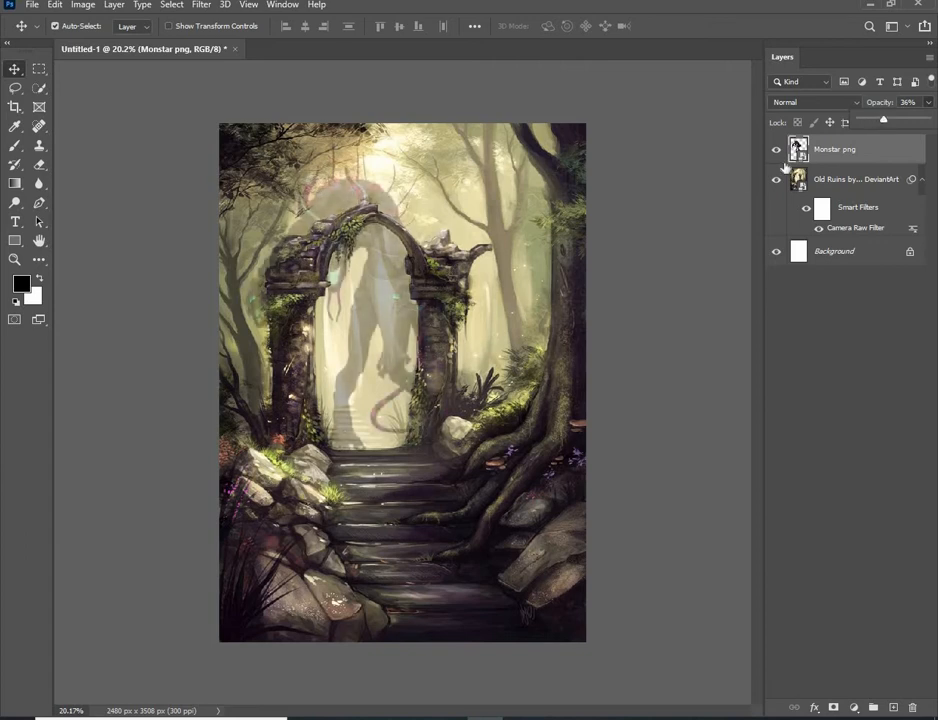
left_click(705, 183)
- Choose the Eraser tool and rasterize the Monstar png layer so it can be erased
left_click(38, 166)
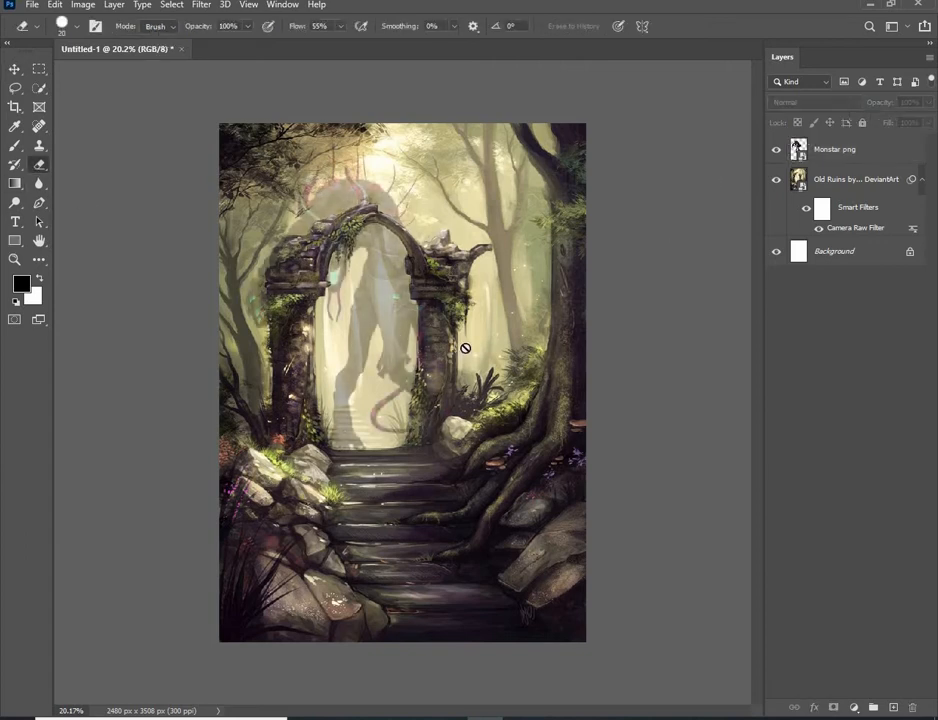
left_click(820, 158)
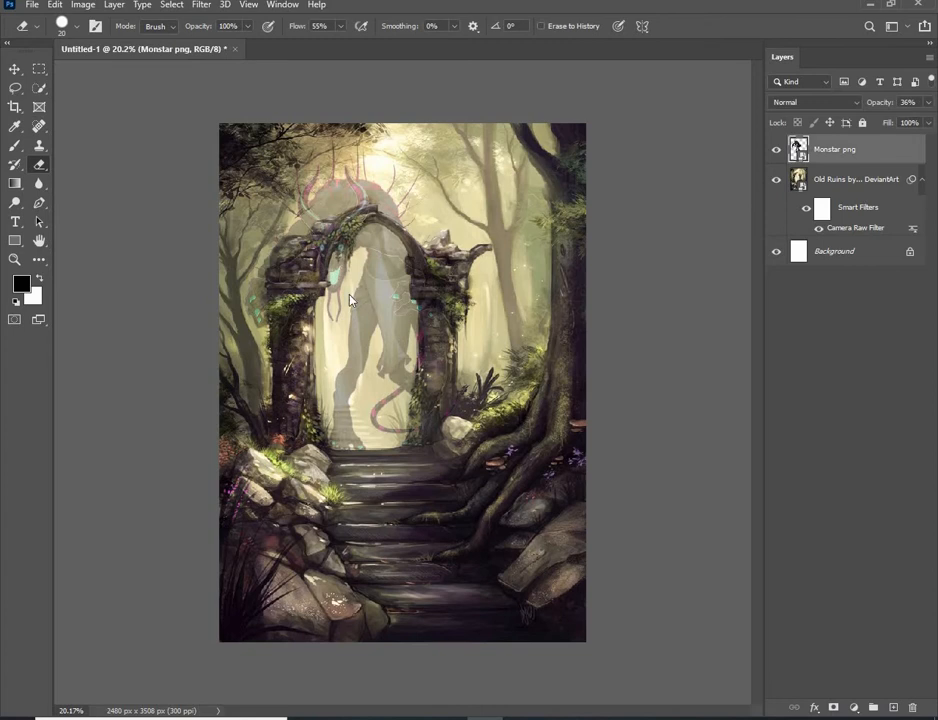
left_click(350, 300)
left_click(443, 280)
- Erase the monster's tail and rear foot where they overlap the right-hand pillar of the arch
scroll(380, 282, "up", 5)
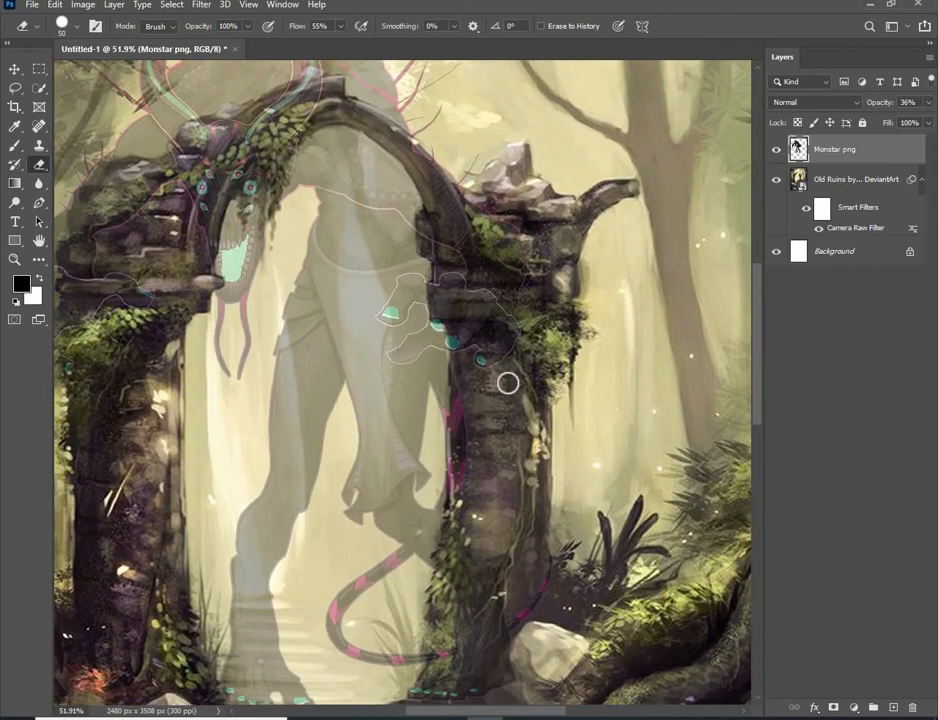
scroll(508, 383, "up", 2)
left_click_drag(476, 434, 448, 297)
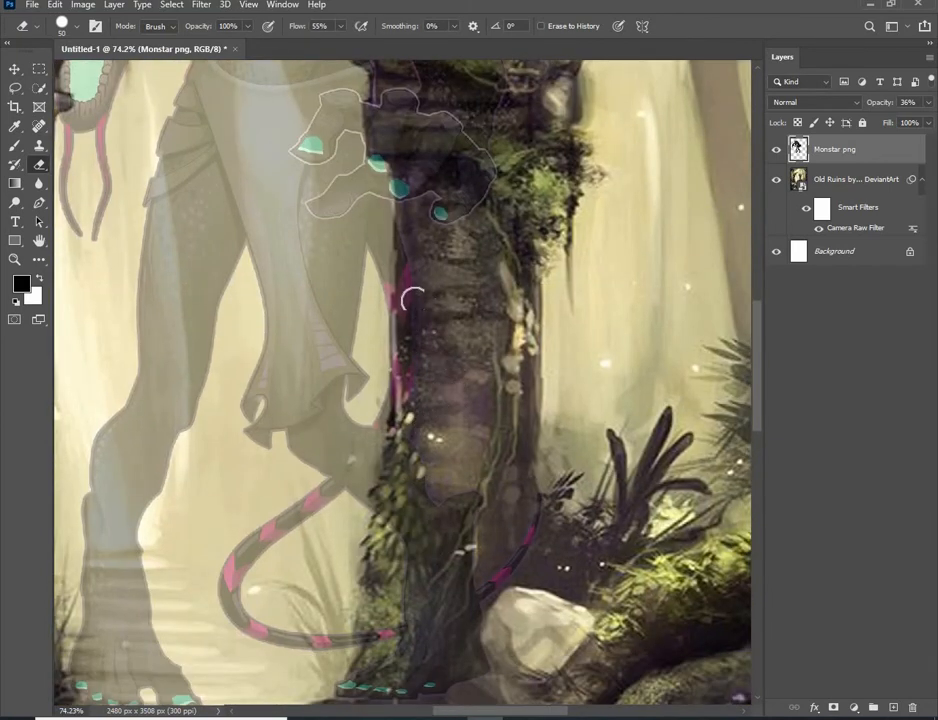
mouse_move(412, 298)
left_mouse_down()
mouse_move(402, 378)
mouse_move(409, 251)
mouse_move(421, 313)
mouse_move(417, 356)
mouse_move(403, 265)
left_mouse_up()
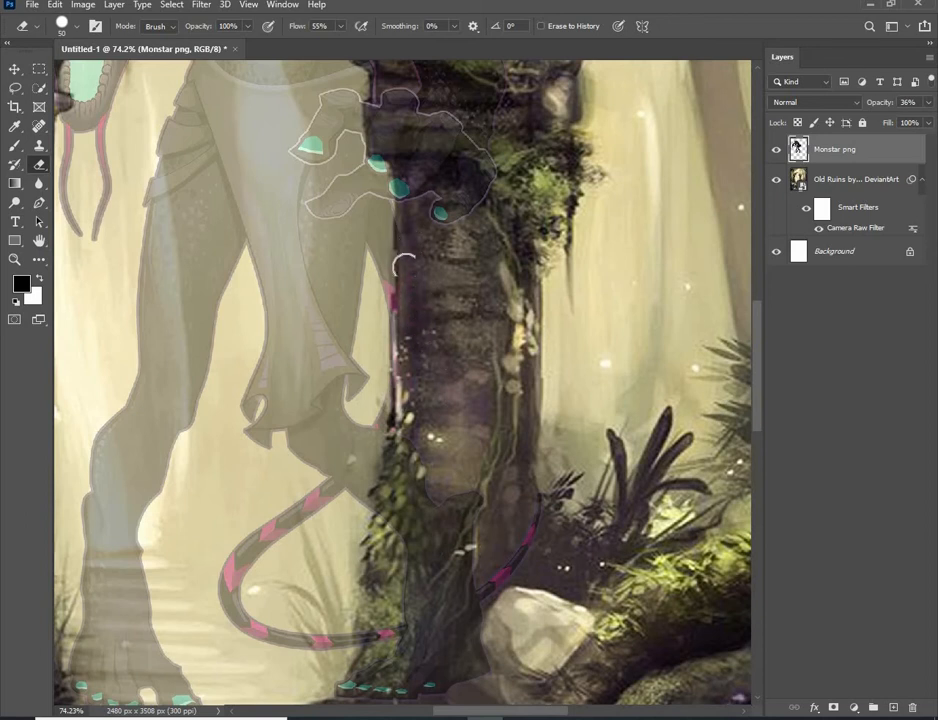
scroll(440, 190, "down", 5)
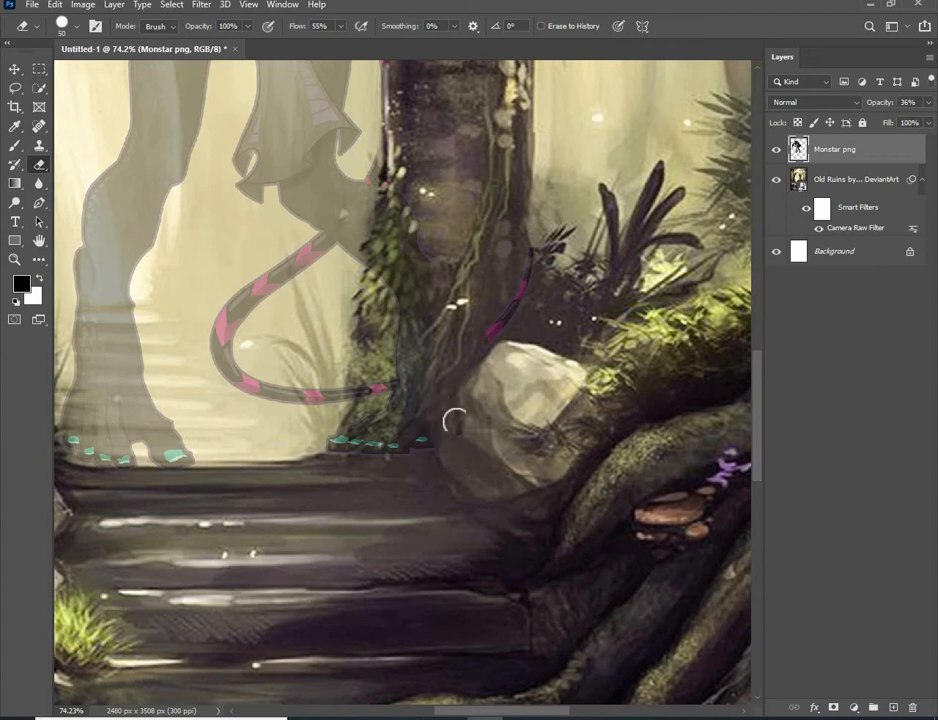
mouse_move(478, 270)
left_mouse_down()
mouse_move(515, 332)
mouse_move(482, 360)
mouse_move(506, 323)
mouse_move(532, 239)
left_mouse_up()
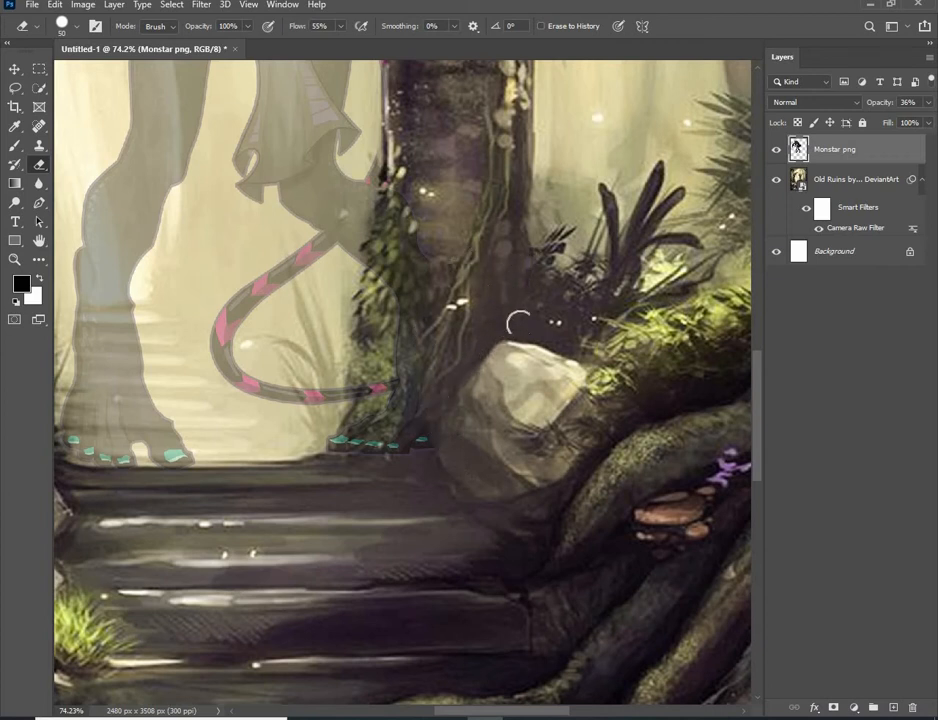
mouse_move(398, 410)
left_mouse_down()
mouse_move(391, 343)
mouse_move(372, 403)
mouse_move(362, 377)
mouse_move(395, 309)
mouse_move(395, 414)
mouse_move(410, 397)
mouse_move(409, 455)
mouse_move(329, 431)
left_mouse_up()
- Enlarge the eraser to 80 px and erase the monster's hand and arm where they overlap the top of the right-hand pillar
key("bracketright")
key("bracketright")
key("bracketright")
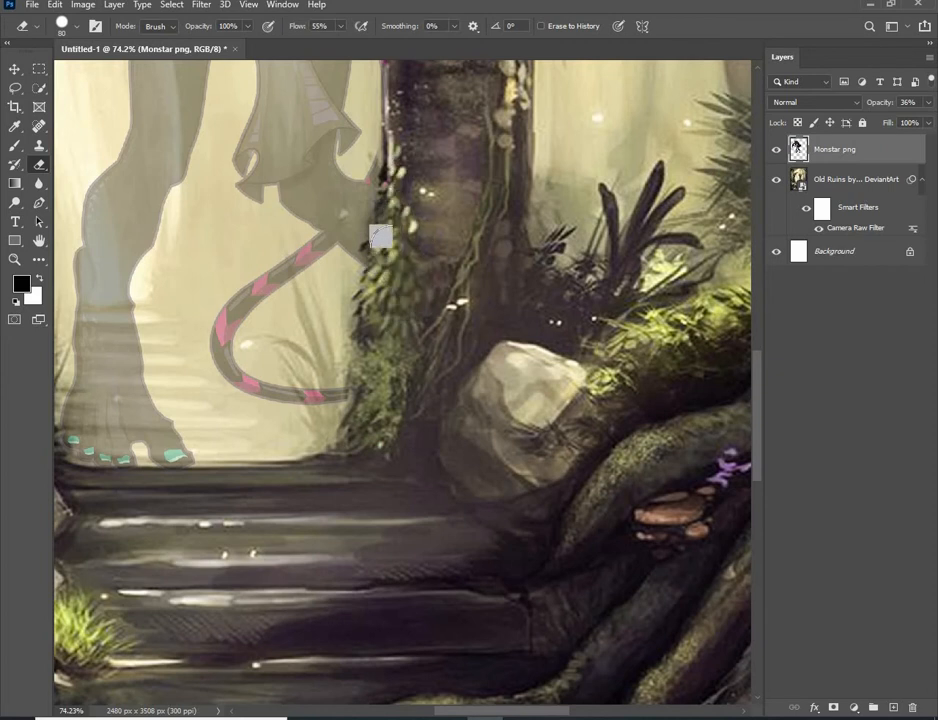
scroll(386, 188, "down", 5)
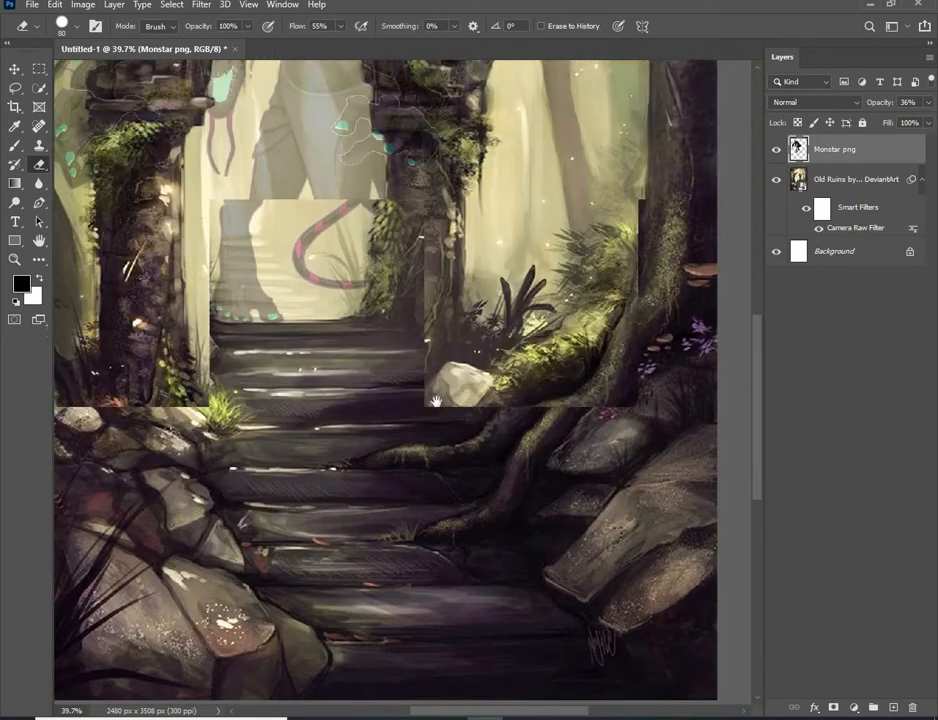
scroll(404, 360, "up", 4)
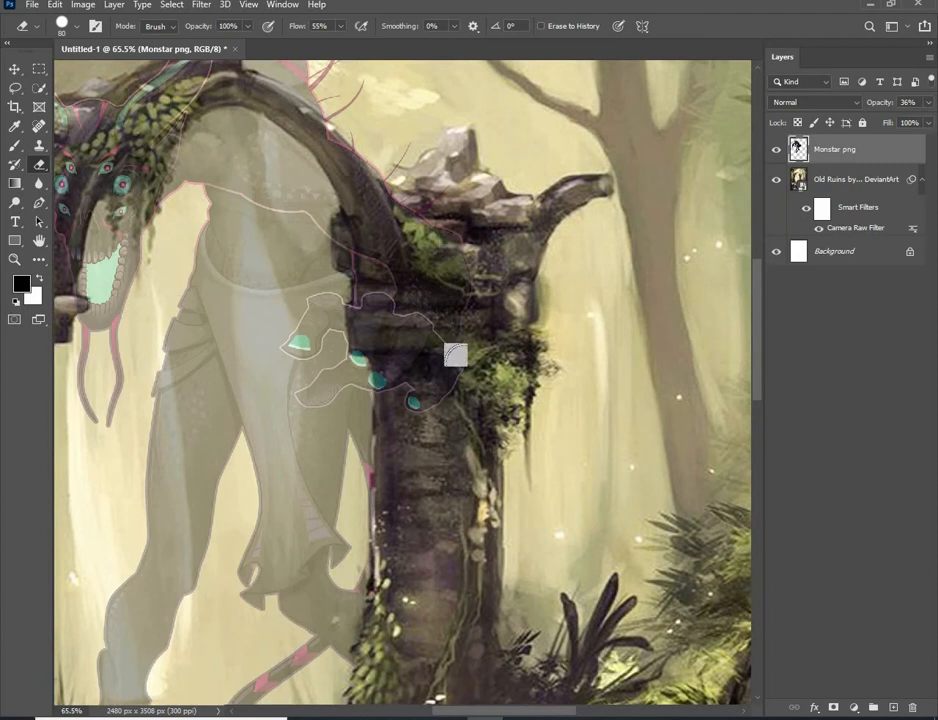
mouse_move(439, 347)
left_mouse_down()
mouse_move(455, 323)
mouse_move(406, 323)
mouse_move(404, 383)
mouse_move(409, 355)
mouse_move(383, 282)
mouse_move(371, 360)
mouse_move(366, 220)
mouse_move(360, 306)
mouse_move(377, 370)
left_mouse_up()
left_click_drag(400, 323, 440, 475)
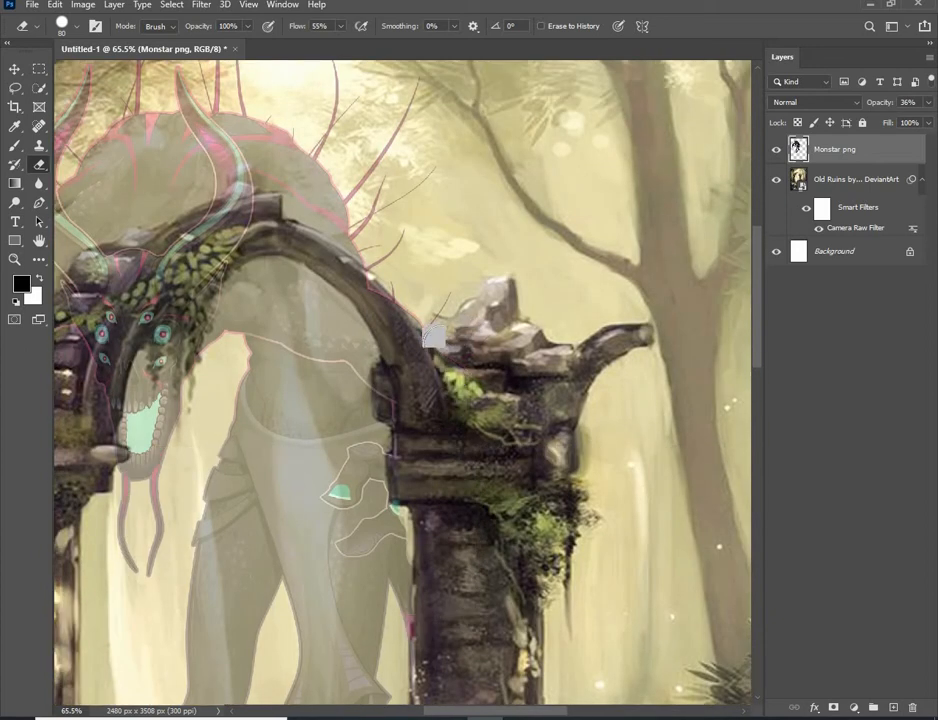
- With a 60 px eraser, erase the monster's body over the arch's right curve and its head over the hanging vines
key("bracketleft")
key("bracketleft")
key("bracketleft")
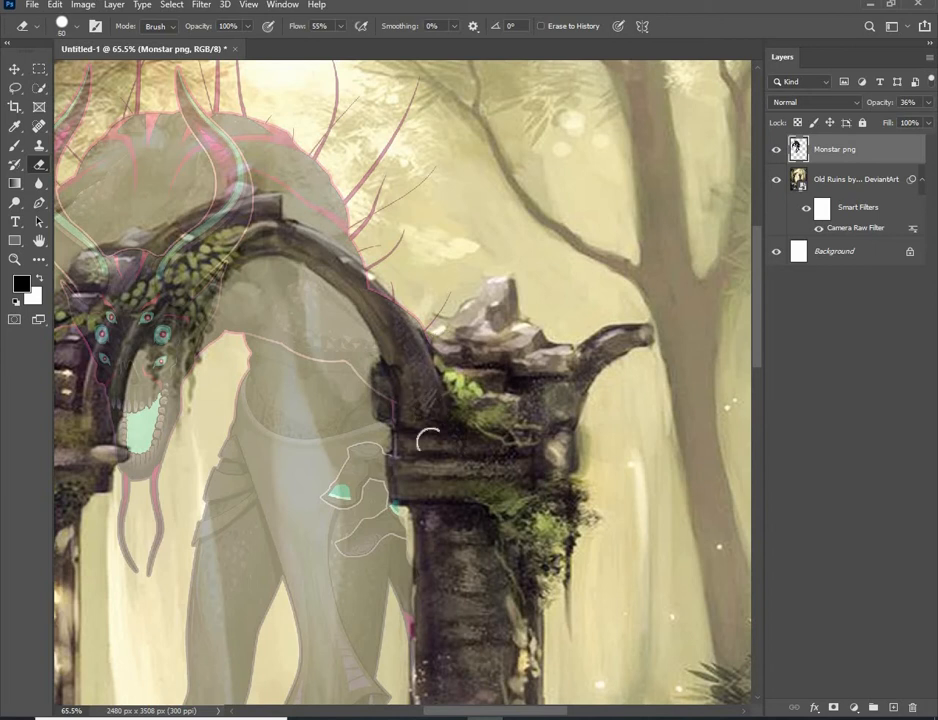
left_click_drag(497, 423, 535, 390)
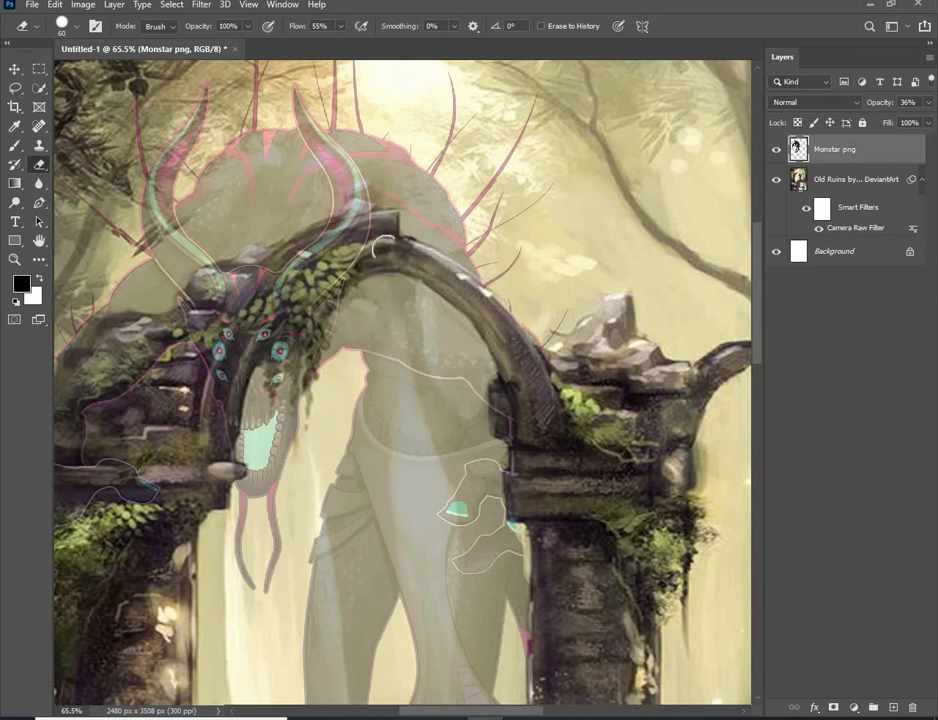
mouse_move(285, 333)
left_mouse_down()
mouse_move(360, 298)
mouse_move(345, 345)
mouse_move(336, 346)
mouse_move(351, 293)
mouse_move(306, 347)
mouse_move(298, 350)
mouse_move(297, 302)
mouse_move(317, 286)
mouse_move(283, 328)
mouse_move(336, 270)
mouse_move(392, 240)
mouse_move(344, 265)
mouse_move(368, 236)
mouse_move(313, 283)
mouse_move(320, 262)
mouse_move(262, 300)
mouse_move(286, 258)
mouse_move(266, 296)
left_mouse_up()
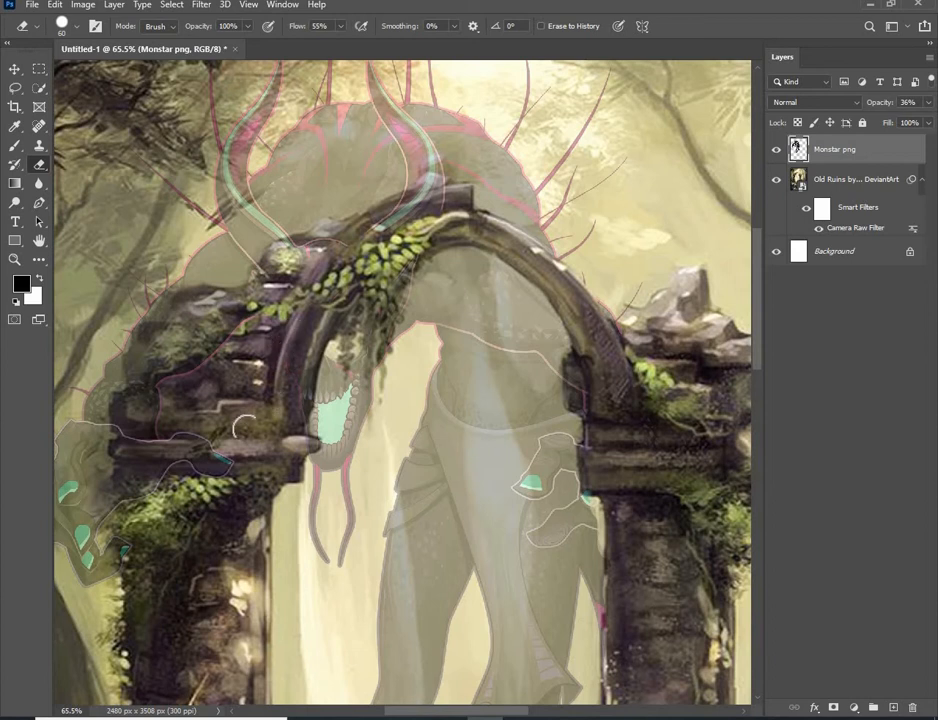
- Erase the monster's shoulder and arm over the stonework of the left-hand pillar, undoing the last stray stroke
left_click_drag(385, 357, 405, 336)
mouse_move(341, 273)
left_mouse_down()
mouse_move(336, 376)
mouse_move(346, 393)
mouse_move(328, 369)
mouse_move(326, 330)
mouse_move(311, 337)
mouse_move(321, 315)
mouse_move(320, 381)
left_mouse_up()
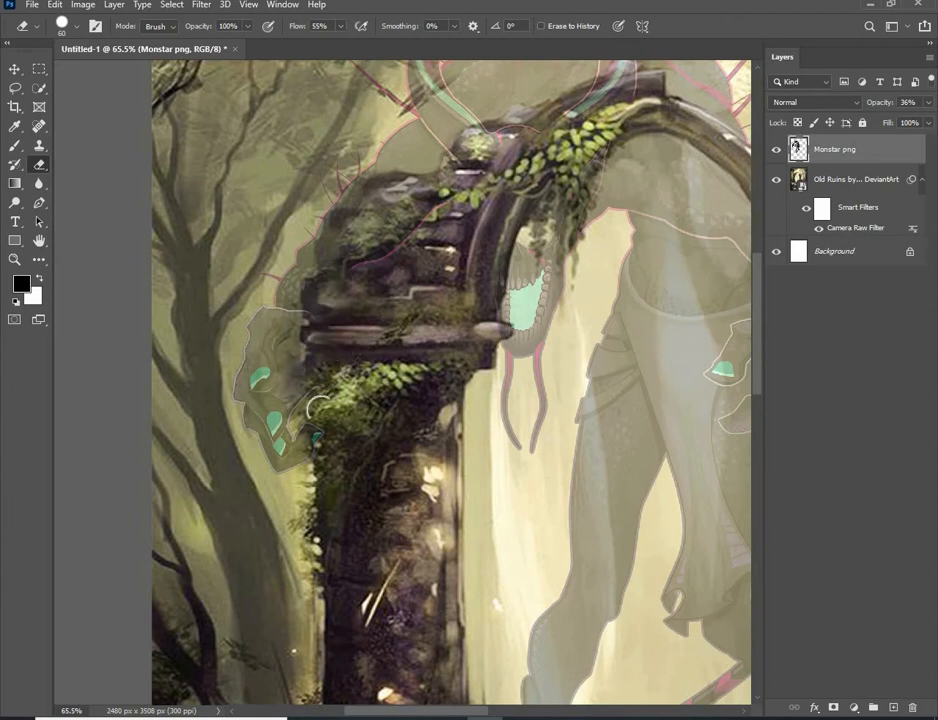
left_click_drag(388, 225, 412, 212)
left_click_drag(385, 275, 353, 388)
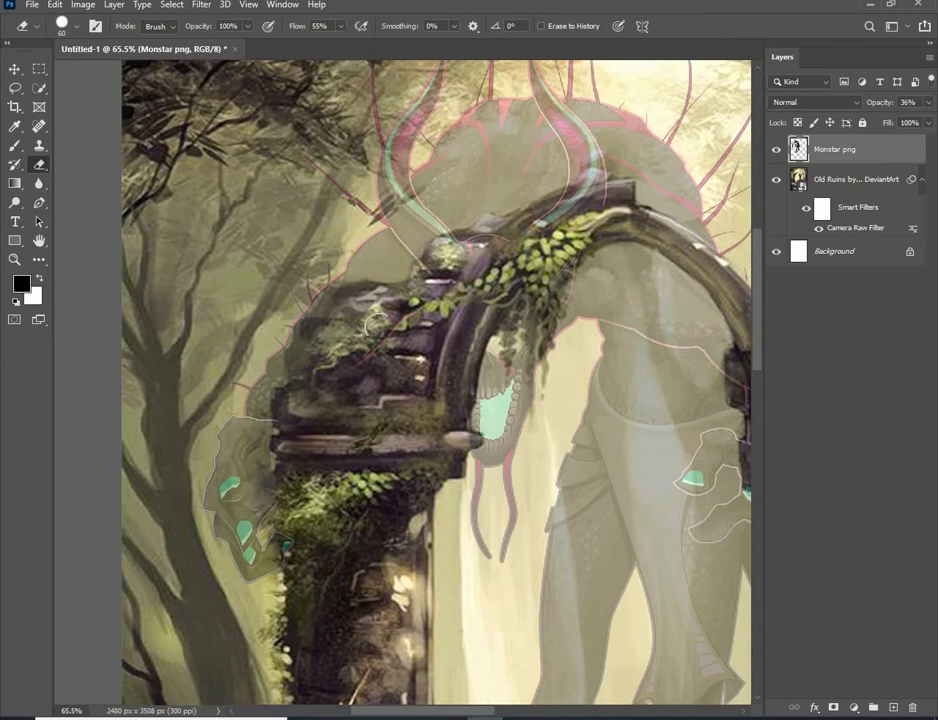
mouse_move(418, 276)
left_mouse_down()
mouse_move(466, 231)
mouse_move(391, 306)
mouse_move(502, 264)
mouse_move(459, 262)
mouse_move(380, 291)
left_mouse_up()
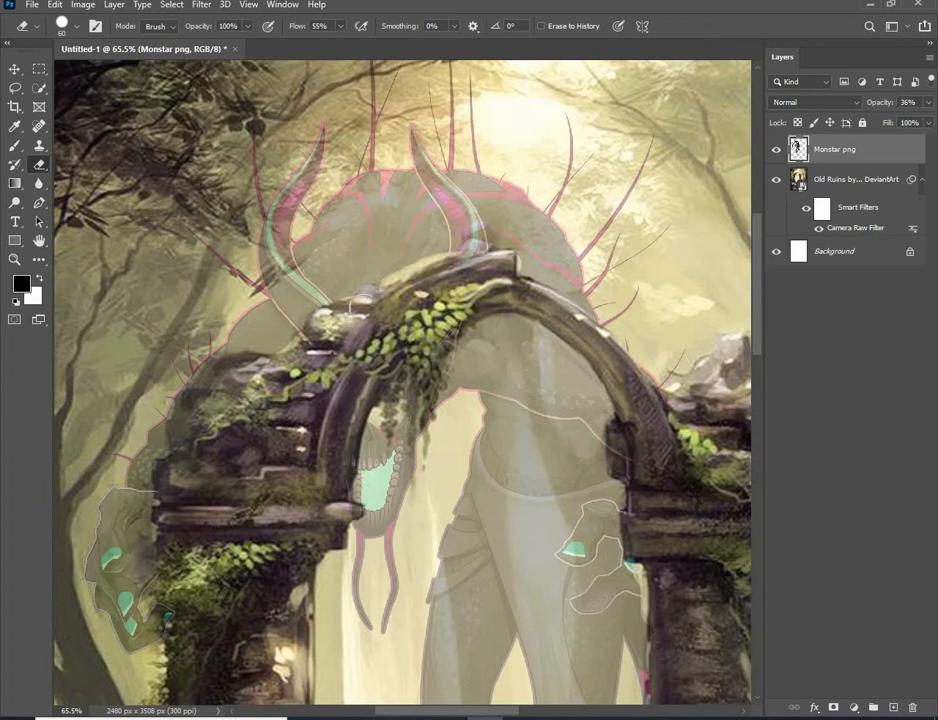
key("ctrl+z")
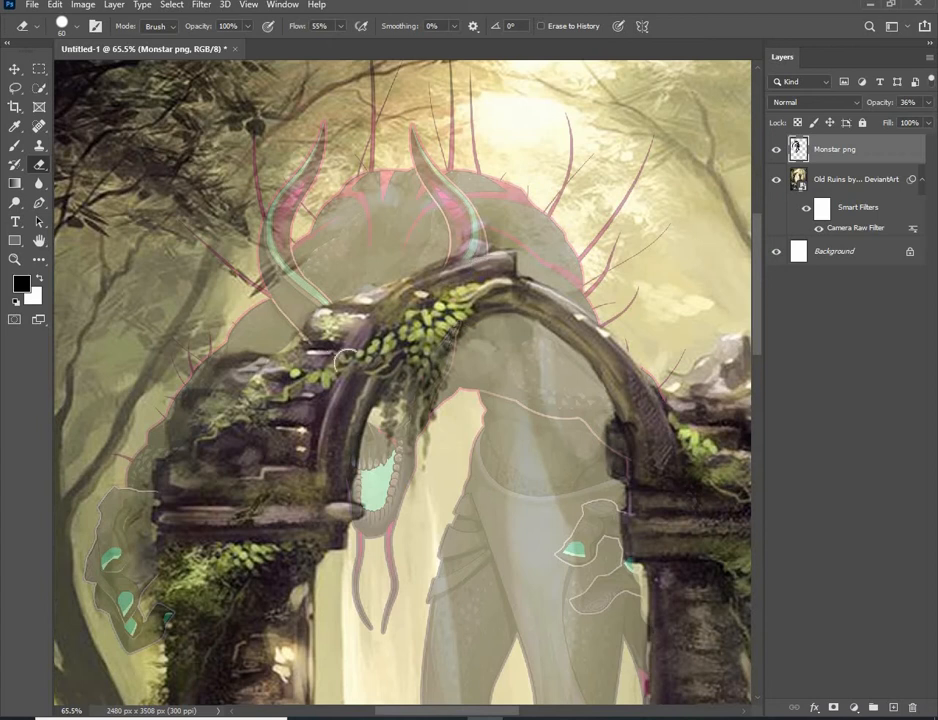
- Switch to the Move tool, restore the monster layer's opacity to 100% and deselect the layer
scroll(322, 327, "down", 3)
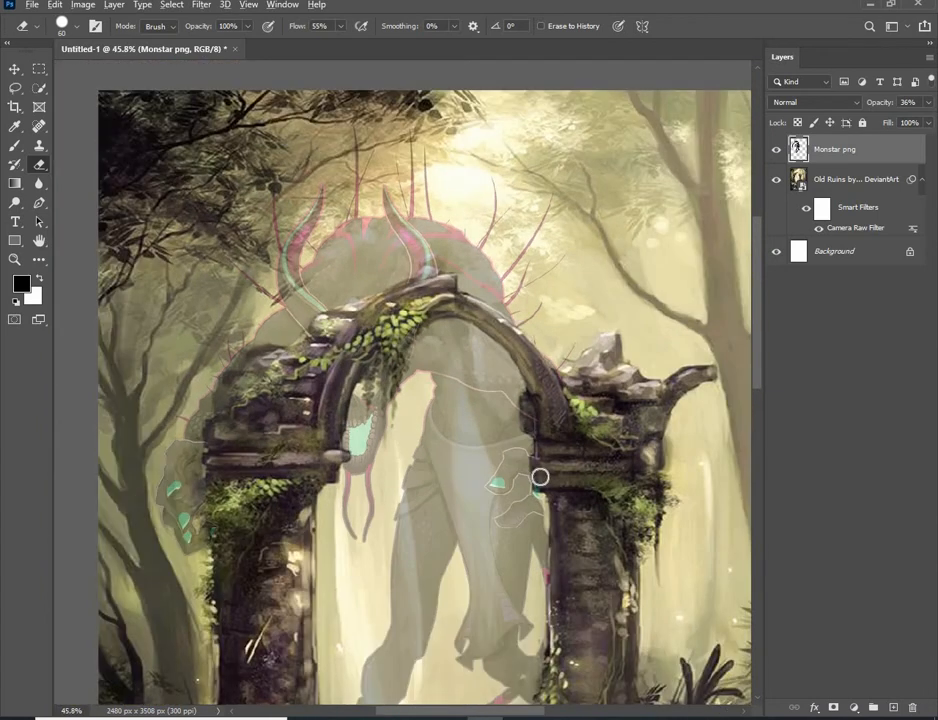
scroll(540, 477, "down", 5)
scroll(520, 453, "down", 2)
scroll(520, 453, "up", 2)
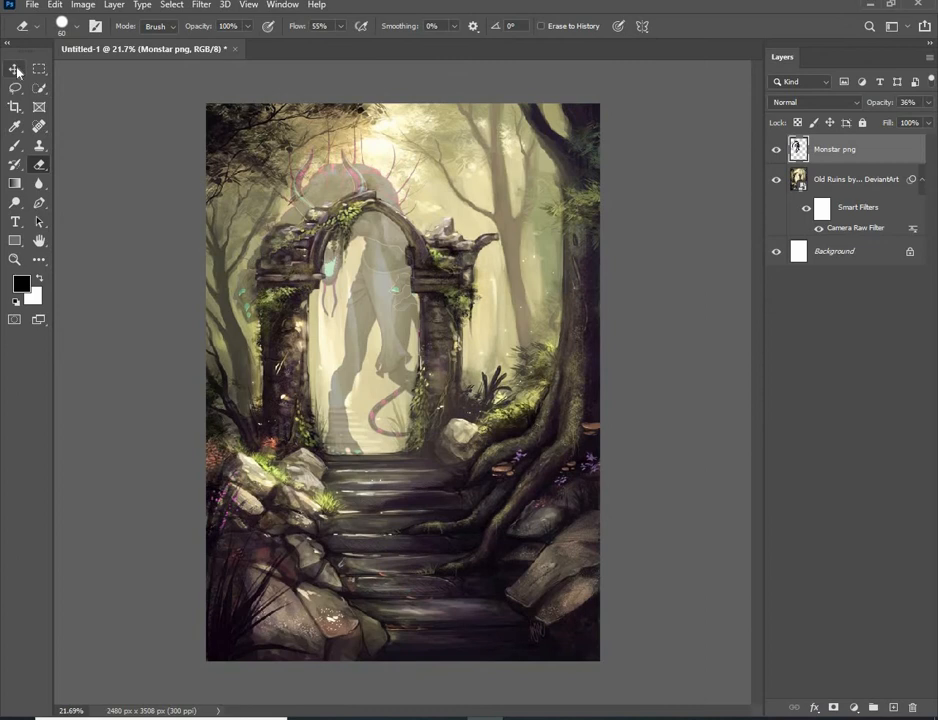
left_click(15, 70)
left_click(929, 102)
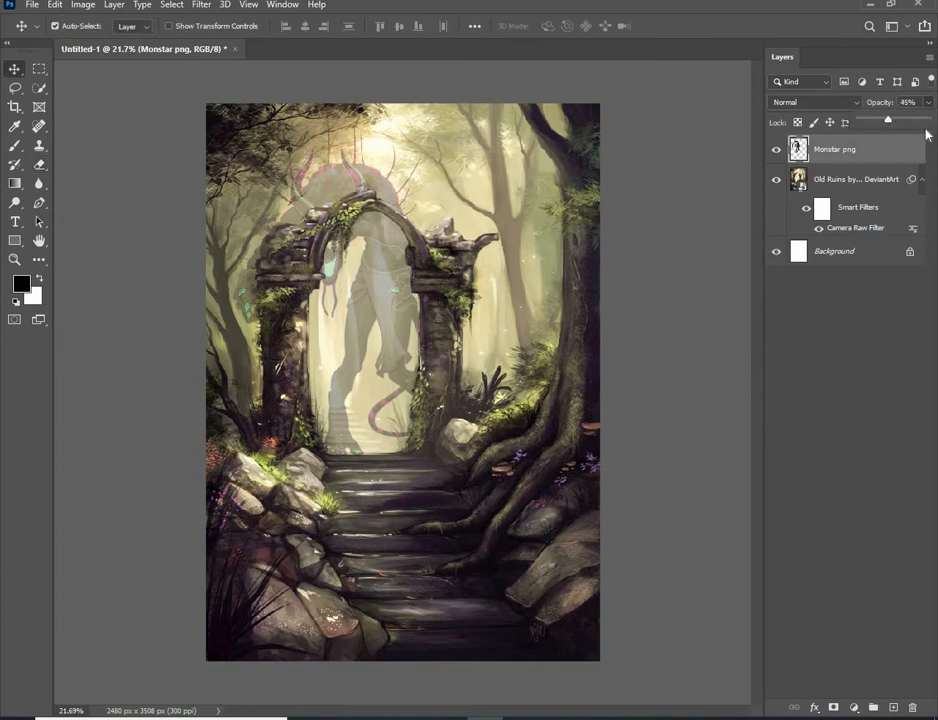
left_click_drag(926, 131, 934, 132)
left_click(666, 228)
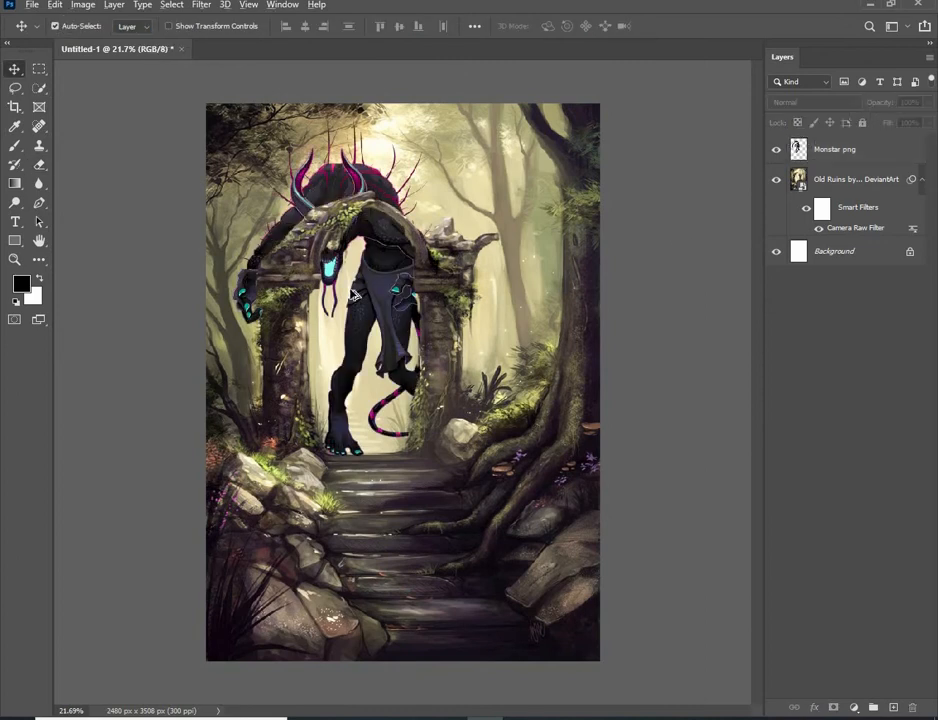
scroll(360, 292, "down", 2)
scroll(380, 291, "up", 2)
scroll(392, 291, "up", 1)
scroll(392, 291, "down", 1)
scroll(653, 329, "down", 1)
scroll(653, 329, "up", 1)
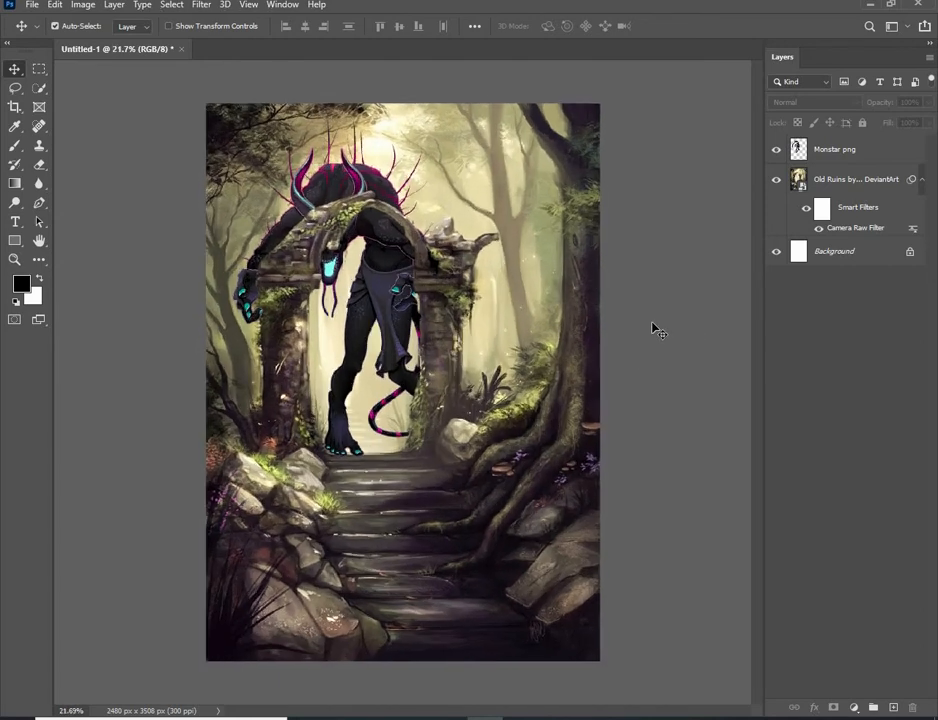
- Try the Camera Raw Filter on the monster layer with a temperature of +20 and increased clarity
left_click(392, 267)
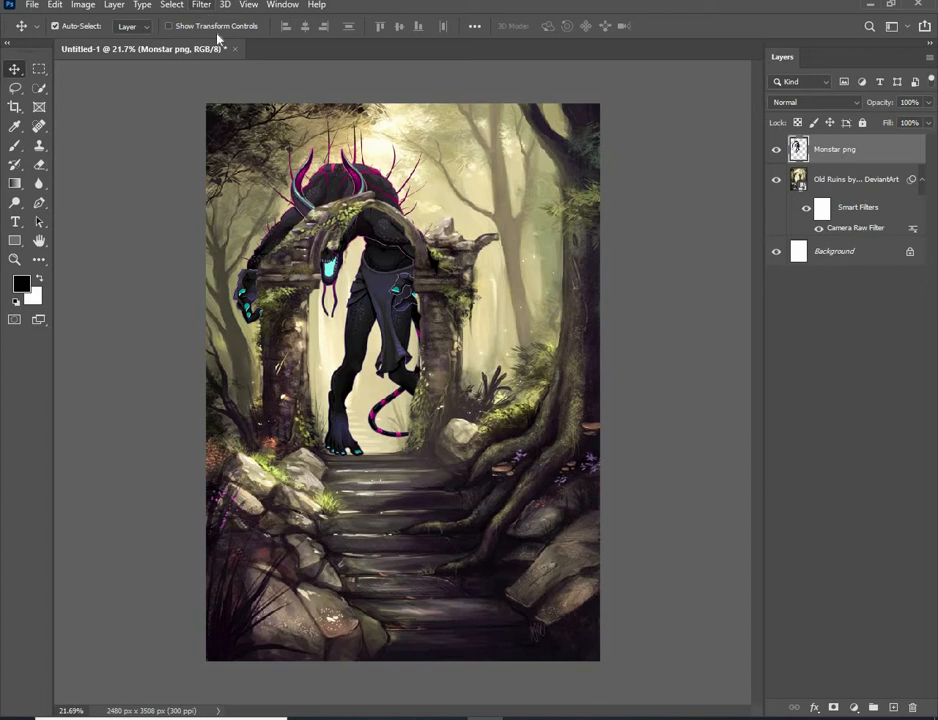
left_click(201, 4)
left_click(247, 97)
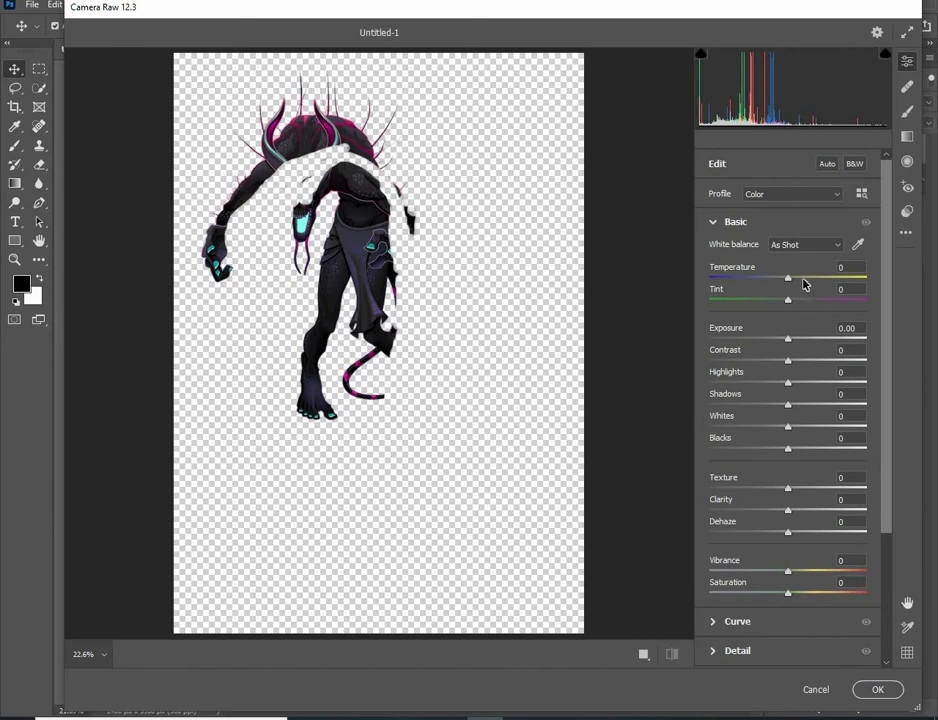
left_click(802, 279)
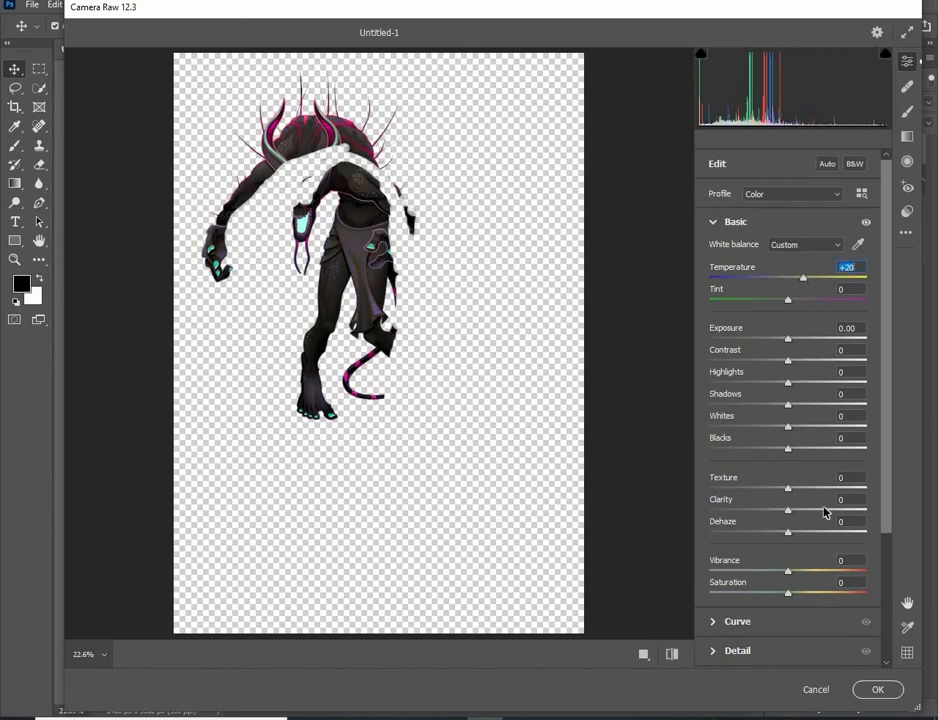
left_click(825, 511)
left_click(879, 689)
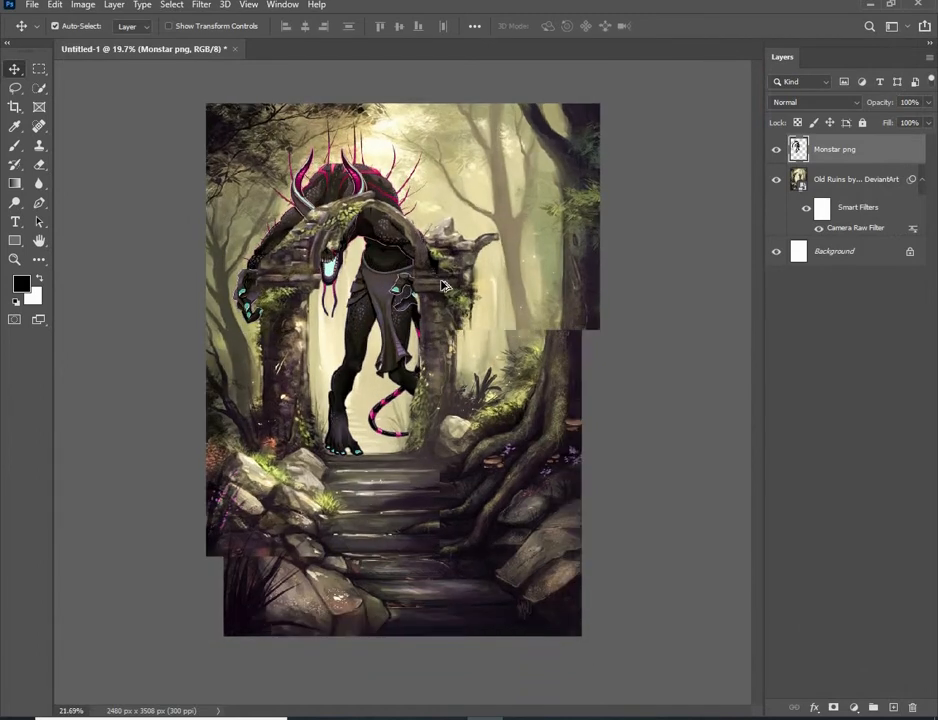
scroll(441, 281, "up", 1)
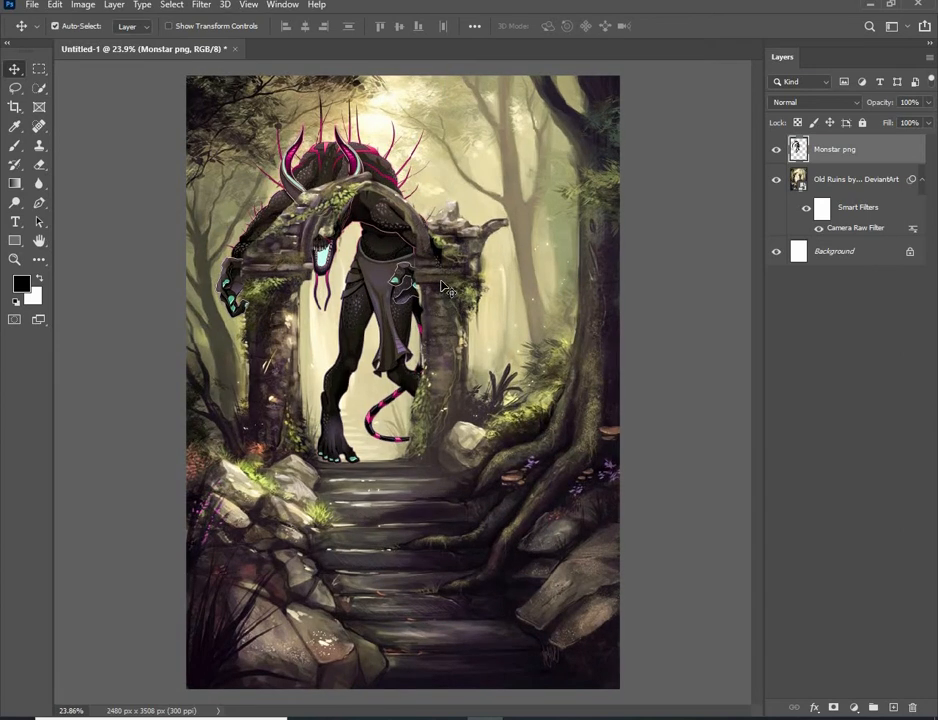
scroll(441, 281, "down", 1)
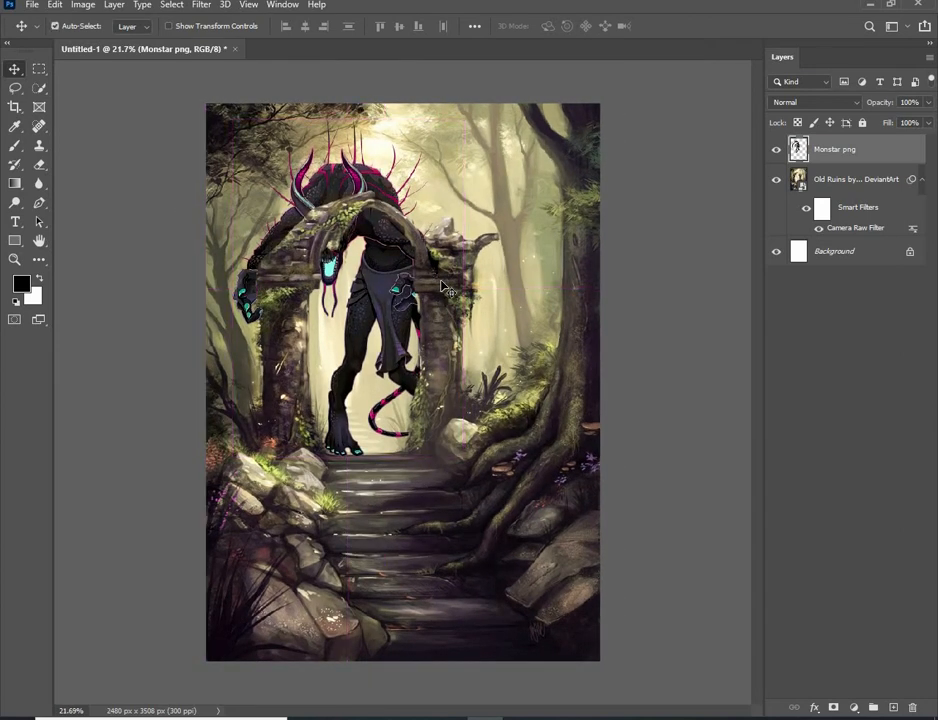
scroll(441, 281, "down", 1)
scroll(443, 284, "up", 1)
left_click(665, 307)
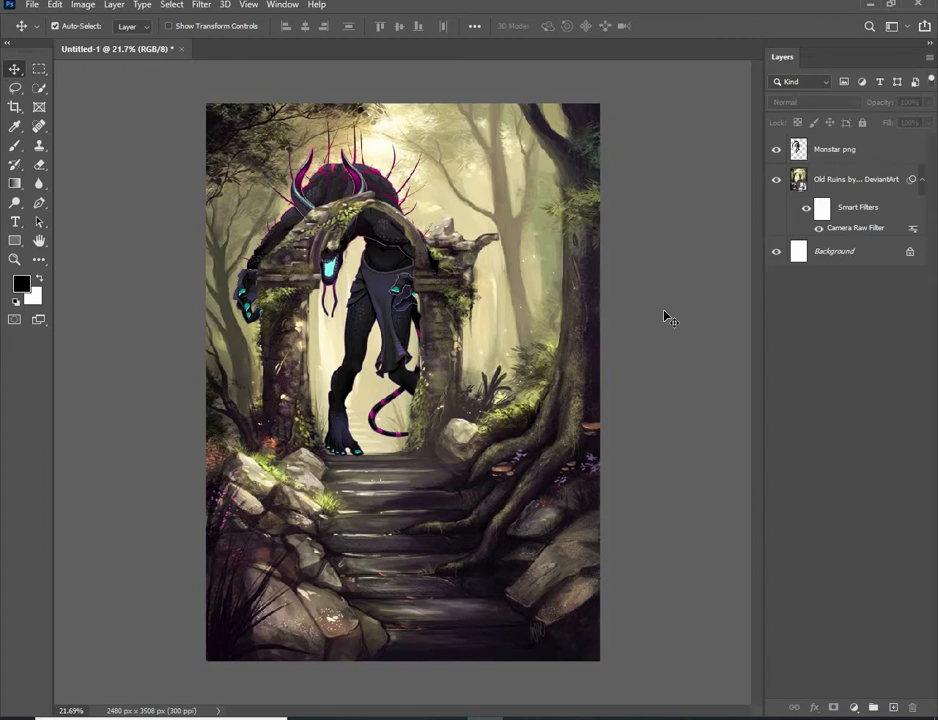
- Place the Pngtree sunlight rays image from the Downloads folder into the composite and set its blend mode to Screen
left_click(414, 718)
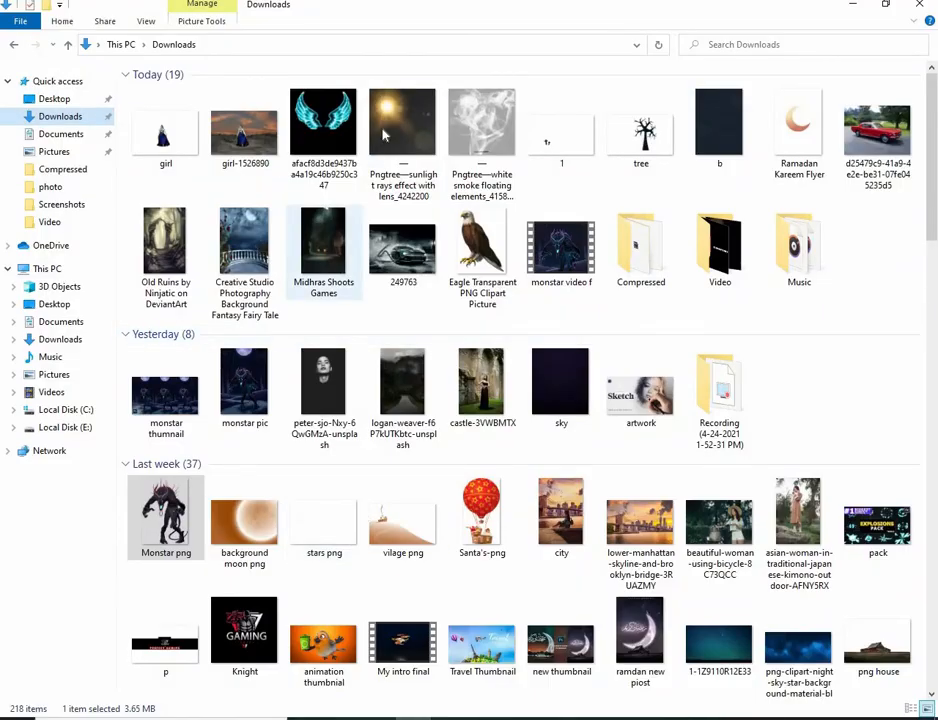
left_click_drag(395, 127, 492, 536)
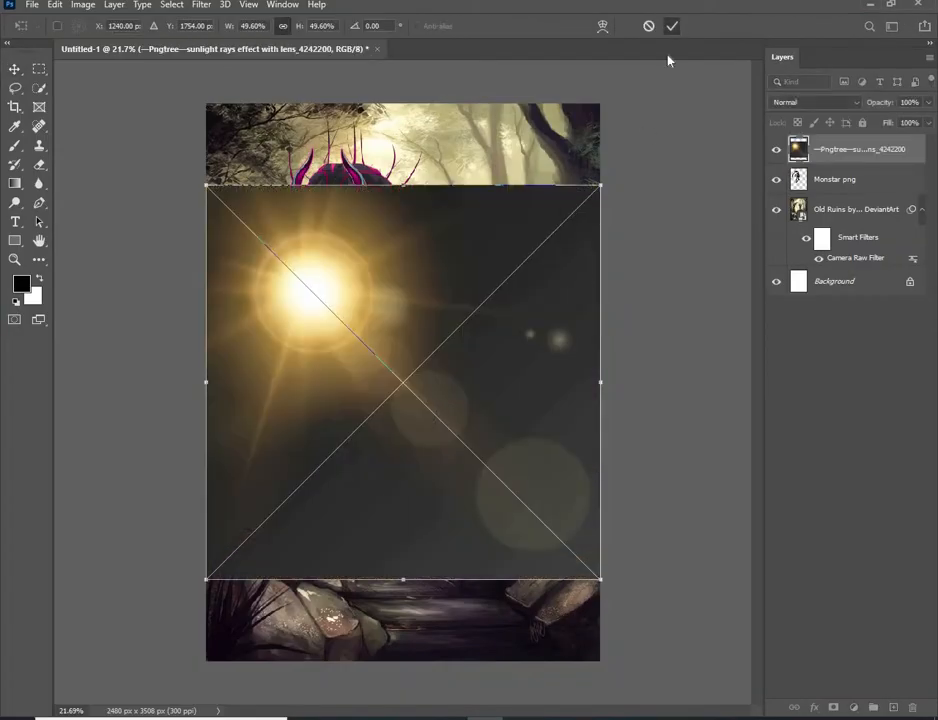
left_click(672, 26)
left_click(815, 102)
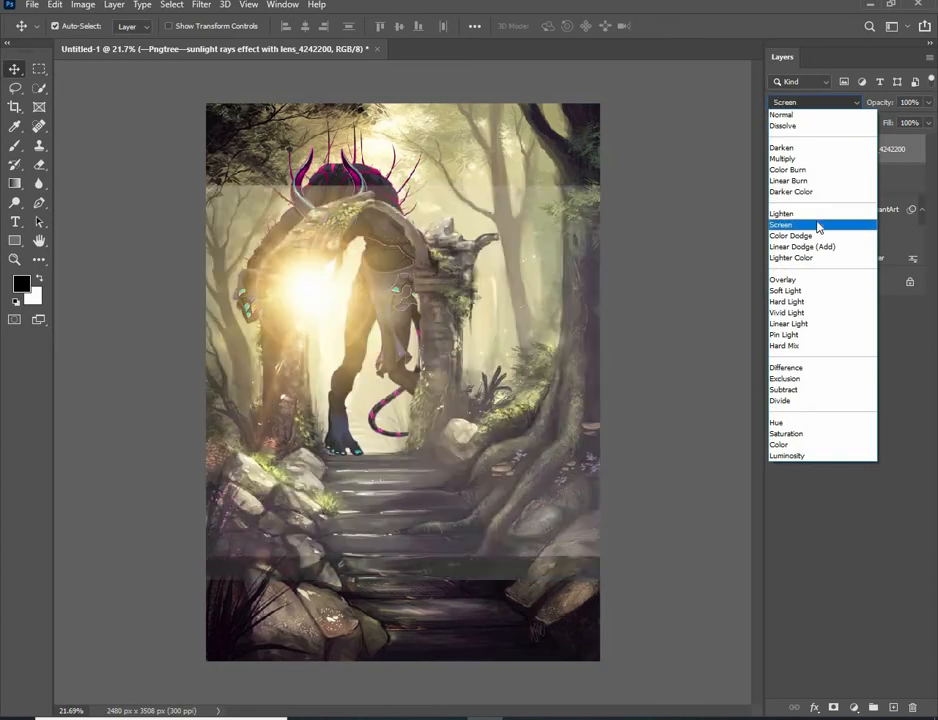
left_click(818, 226)
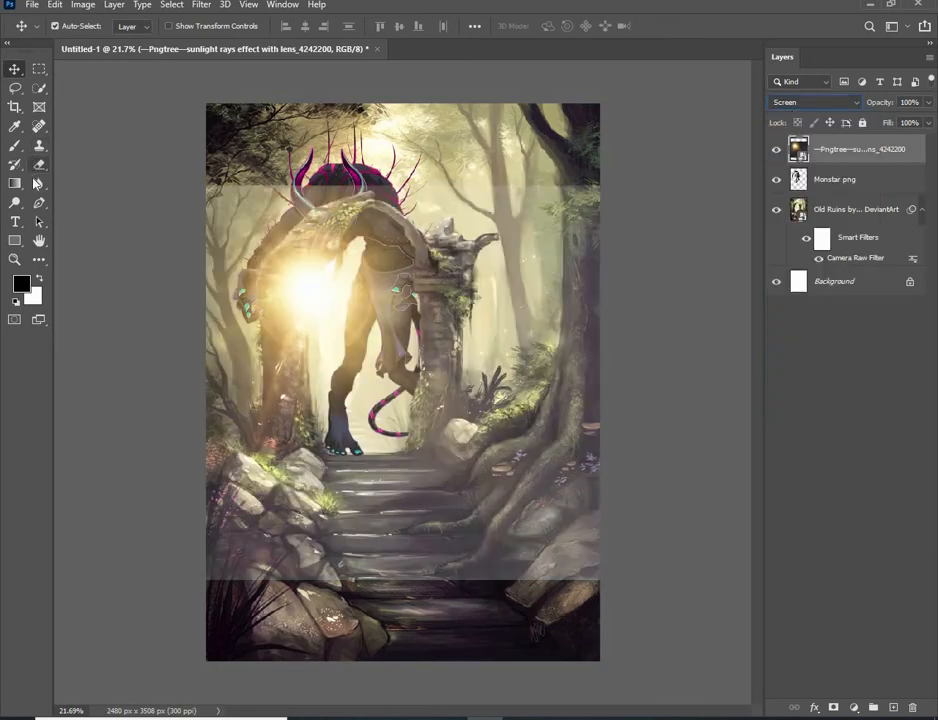
- Set the Eraser tool to 28% opacity and 800 px, and rasterize the sunlight rays layer
key("e")
left_click(247, 26)
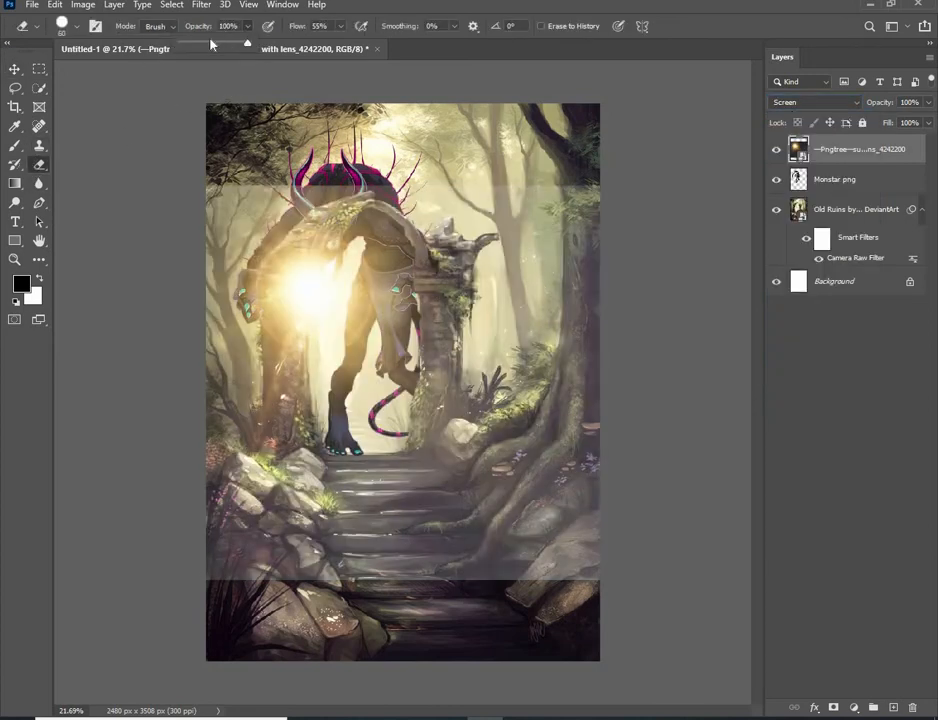
left_click(209, 44)
left_click(200, 44)
left_click(154, 111)
left_click(450, 325)
left_click(440, 283)
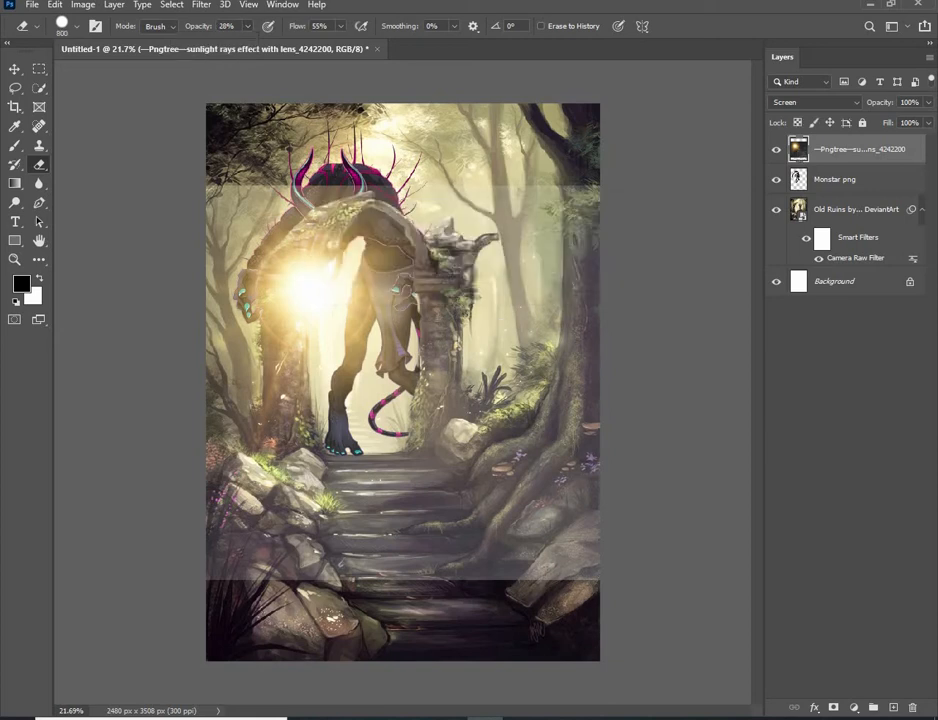
- Softly erase the hard outer edges of the sunlight rays layer and its haze over the trees and stairs
mouse_move(618, 265)
left_mouse_down()
mouse_move(570, 540)
mouse_move(535, 525)
left_mouse_up()
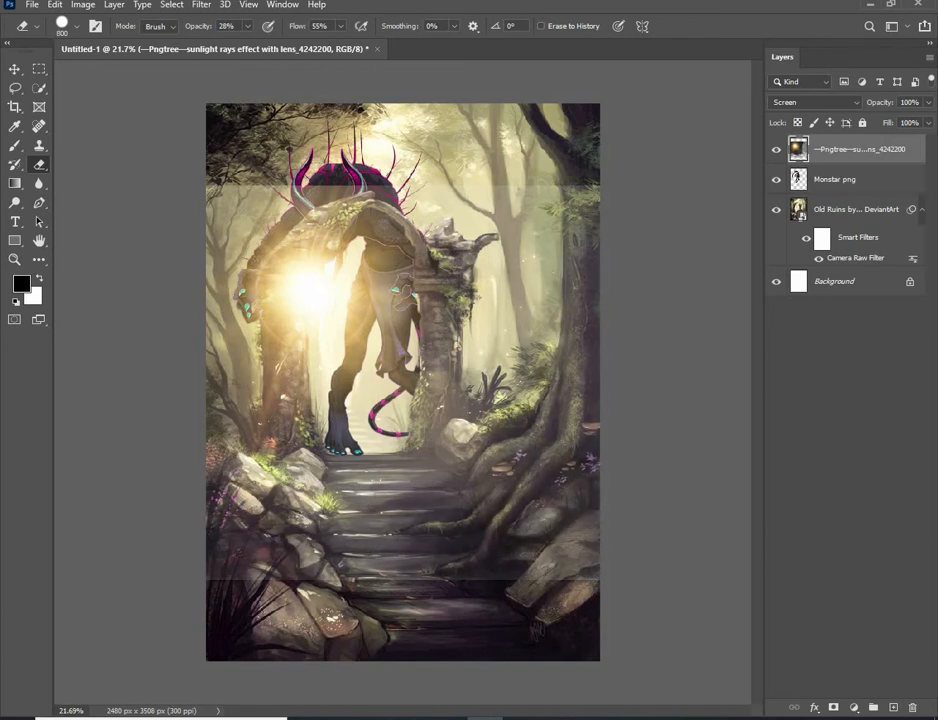
mouse_move(205, 275)
left_mouse_down()
mouse_move(218, 245)
mouse_move(345, 170)
mouse_move(385, 170)
mouse_move(292, 188)
mouse_move(345, 192)
mouse_move(280, 200)
mouse_move(220, 230)
mouse_move(217, 300)
left_mouse_up()
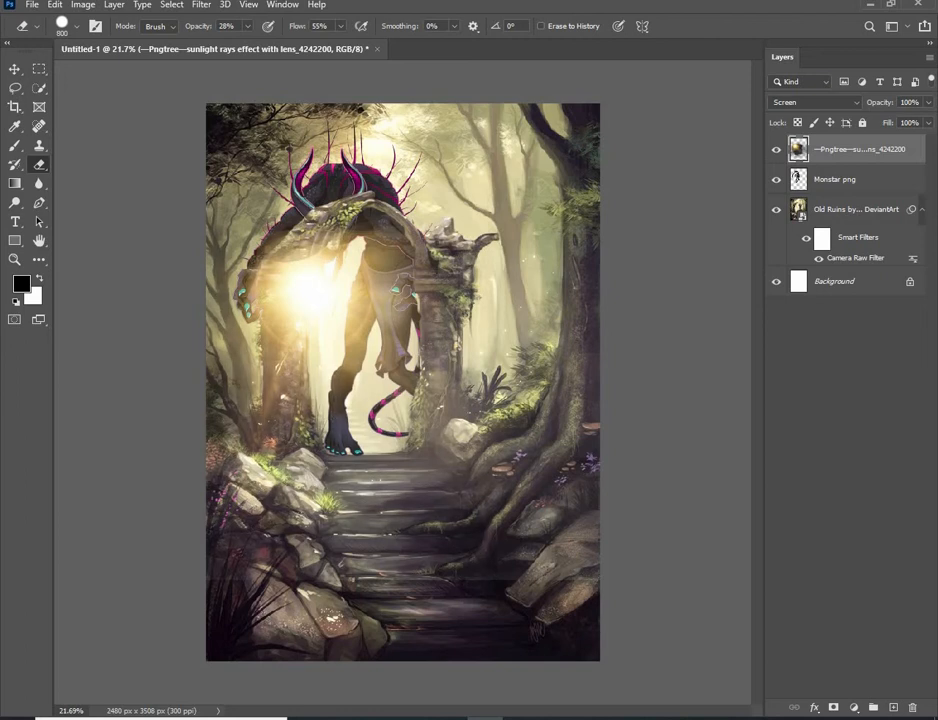
left_click_drag(280, 360, 390, 485)
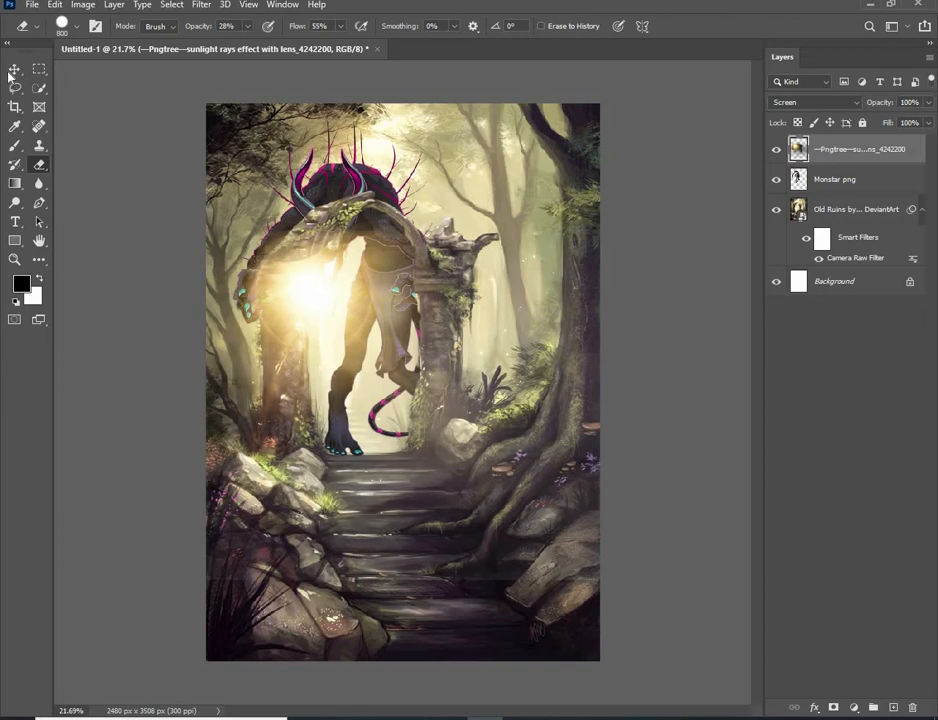
- Move the sunlight rays to the upper-right corner of the forest and scale them down to about 62%
key("v")
left_click_drag(341, 306, 495, 174)
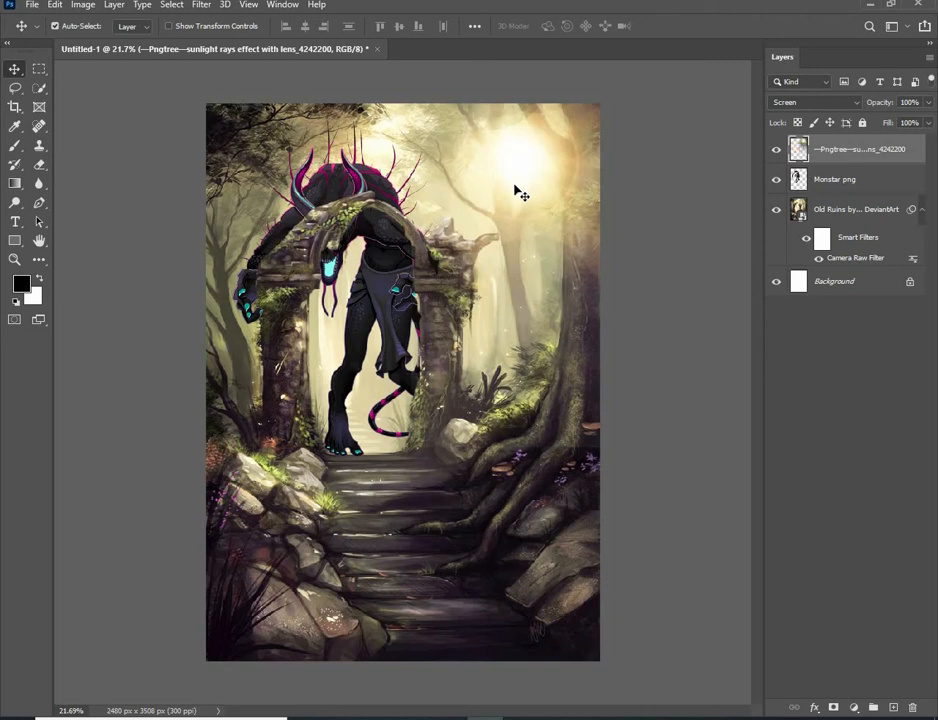
key("ctrl+t")
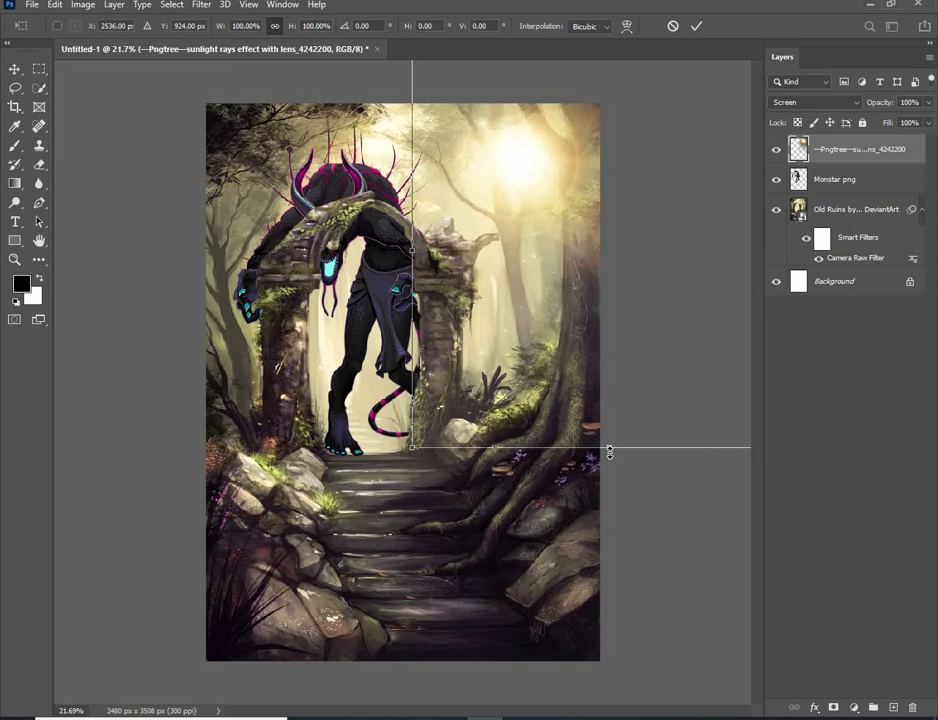
left_click_drag(610, 450, 585, 377)
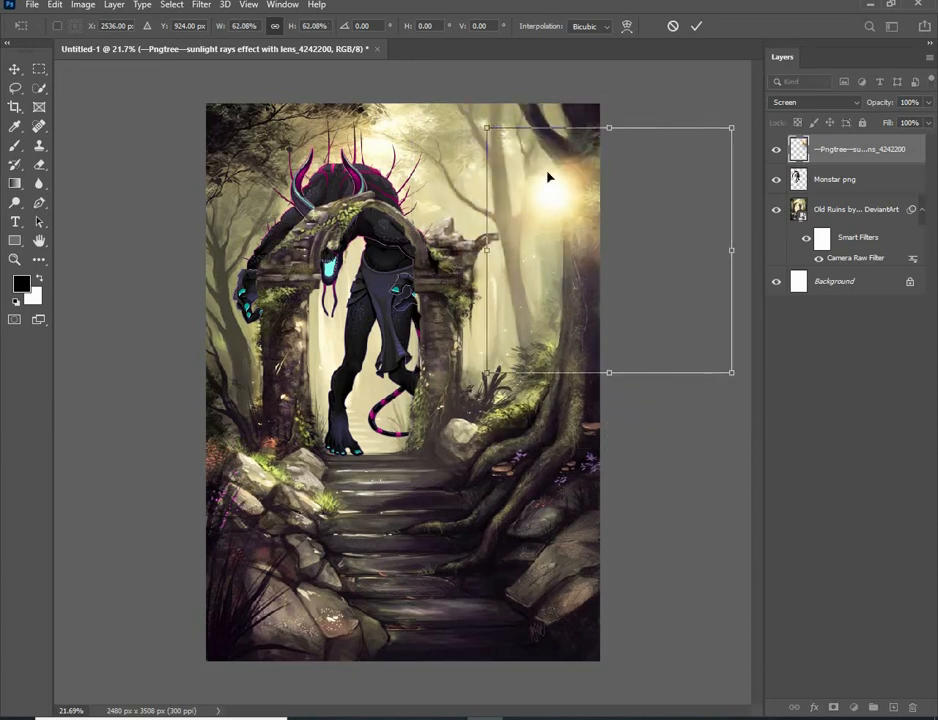
left_click_drag(551, 178, 517, 104)
left_click(697, 27)
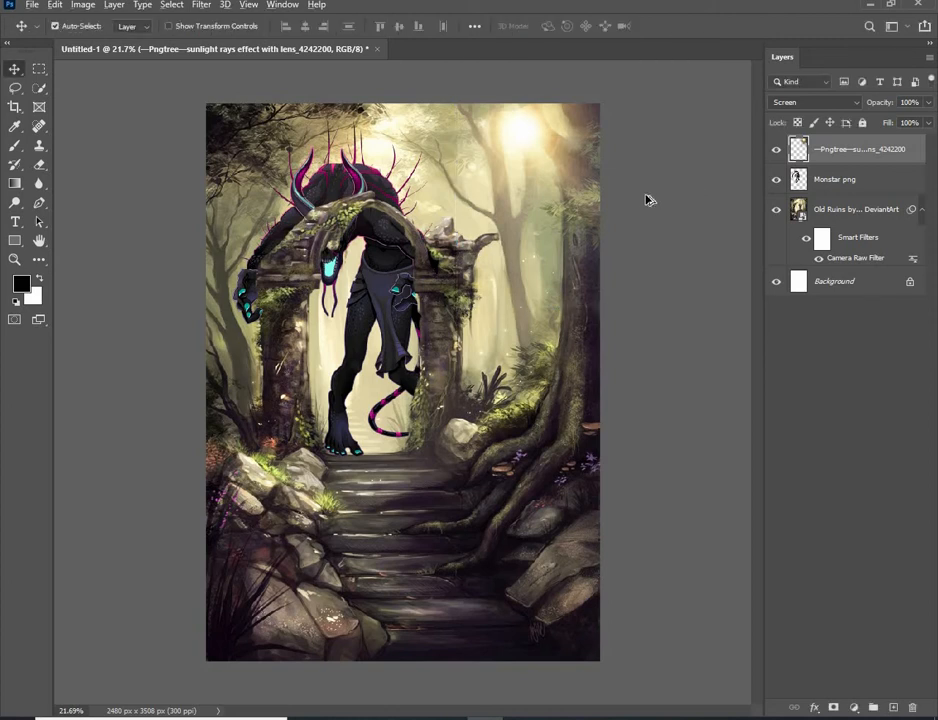
- Add a new layer above the sunlight rays and set its blend mode to Overlay
left_click(894, 707)
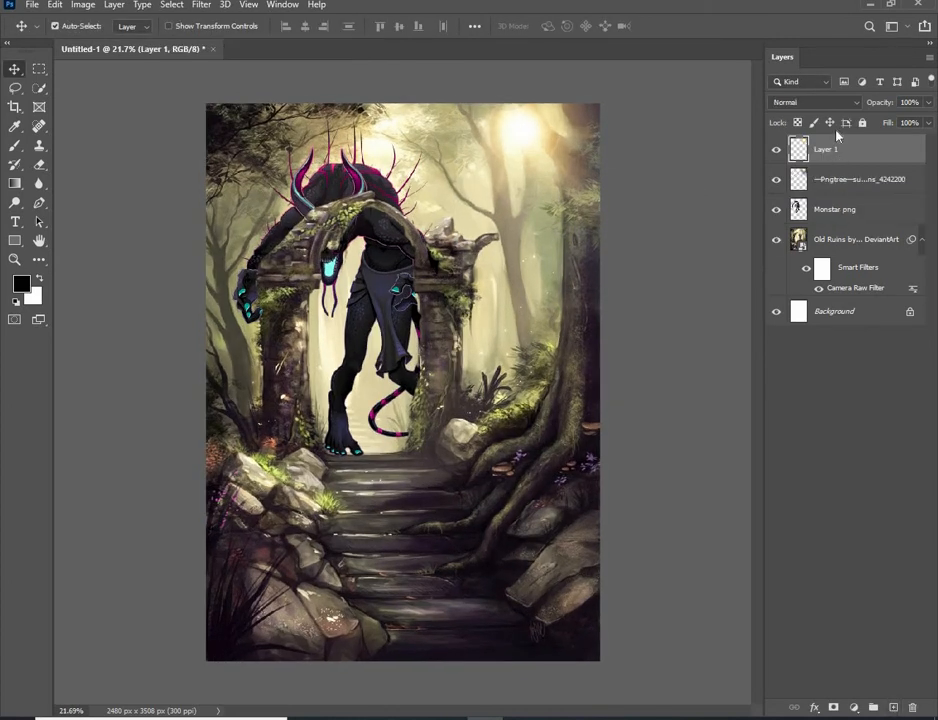
left_click(828, 103)
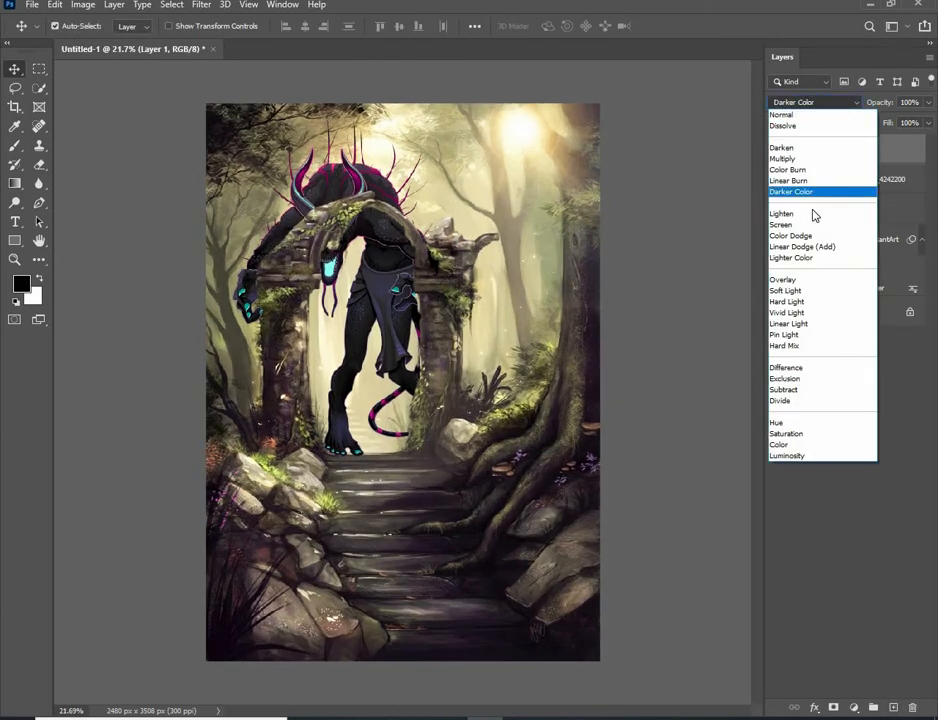
left_click(797, 278)
- Paint a yellow glow over the scene on the Overlay layer with a 3300 px brush at 27% opacity
left_click(15, 145)
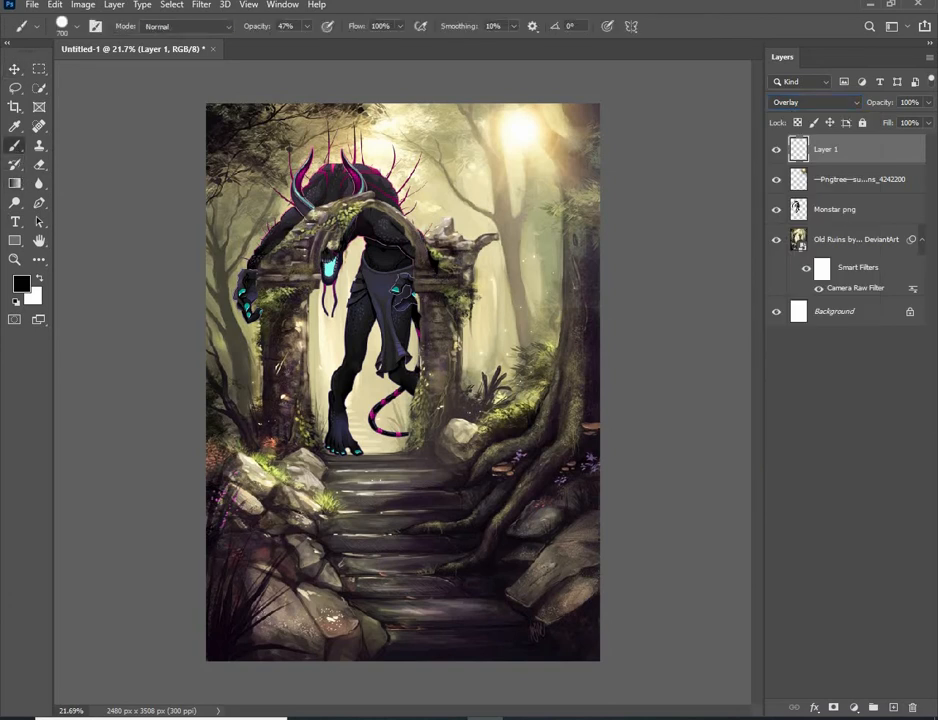
left_click(21, 284)
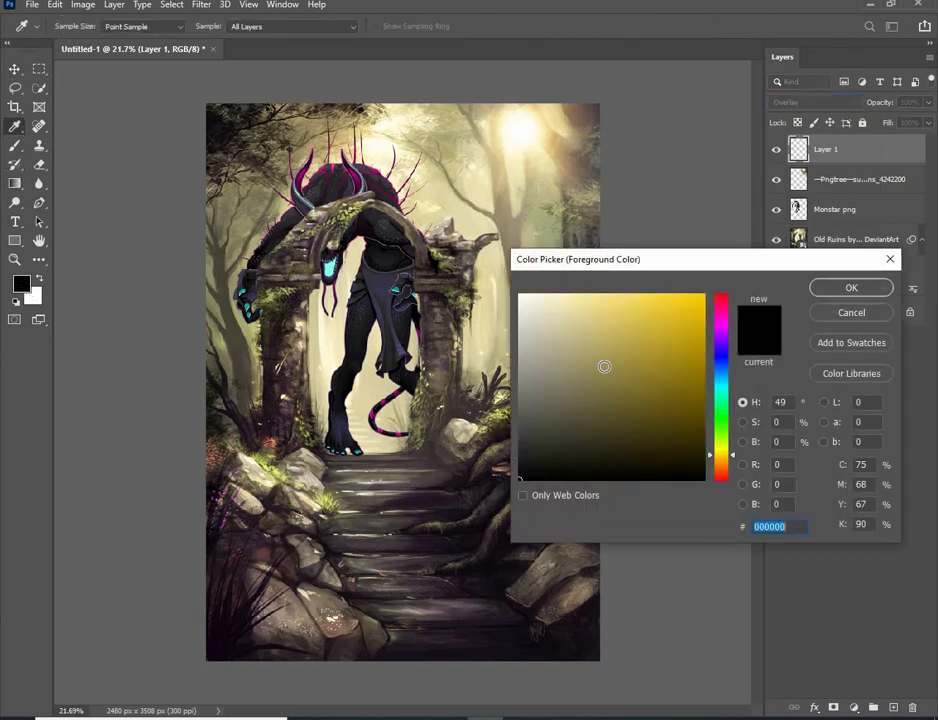
mouse_move(525, 303)
left_mouse_down()
mouse_move(651, 352)
mouse_move(624, 325)
mouse_move(639, 320)
mouse_move(628, 316)
left_mouse_up()
left_click(850, 289)
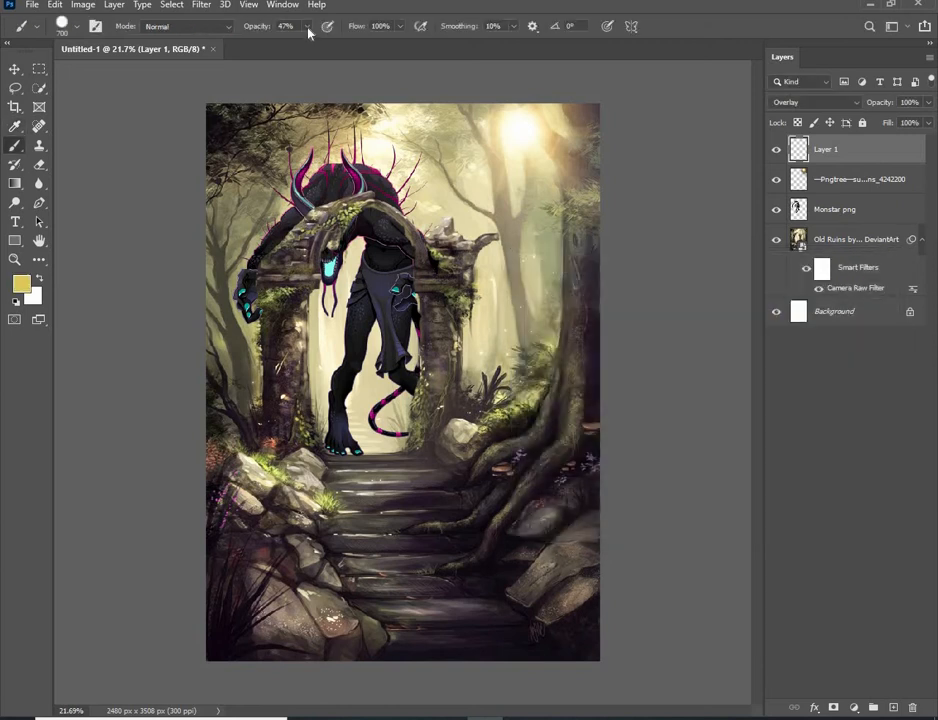
mouse_move(308, 28)
left_mouse_down()
mouse_move(310, 42)
mouse_move(293, 42)
left_mouse_up()
left_click(478, 168)
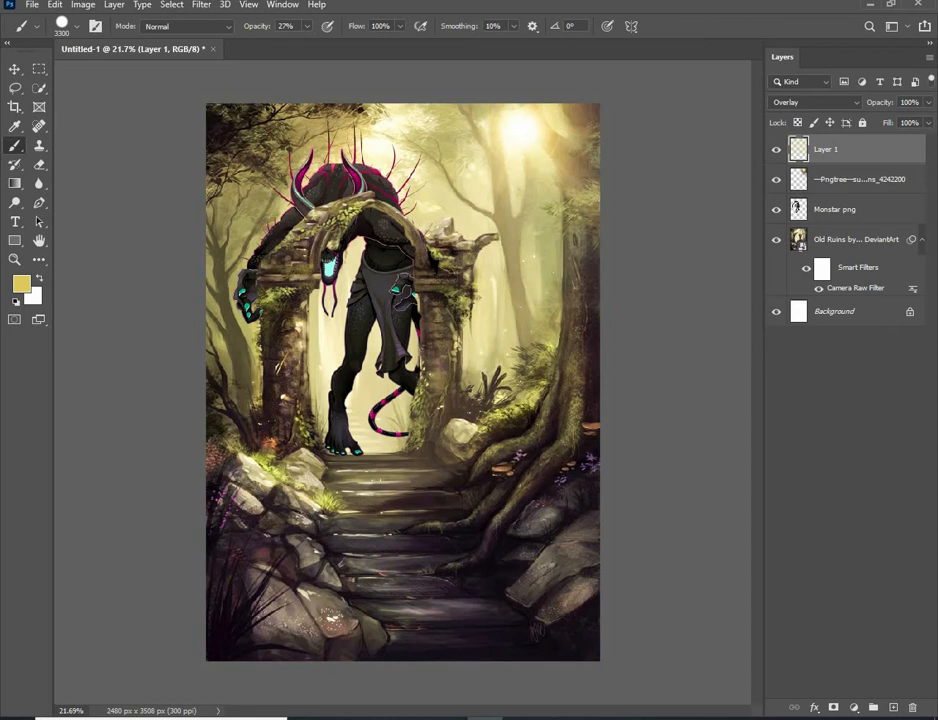
- Reduce the opacity of the yellow Overlay layer to 54%
left_click(929, 103)
left_click_drag(928, 122, 903, 128)
left_click_drag(898, 124, 895, 124)
- Add more yellow glow to the Overlay layer with a 2000 px brush at 15% opacity, and deselect the layer
mouse_move(307, 28)
left_mouse_down()
mouse_move(310, 46)
mouse_move(299, 48)
left_mouse_up()
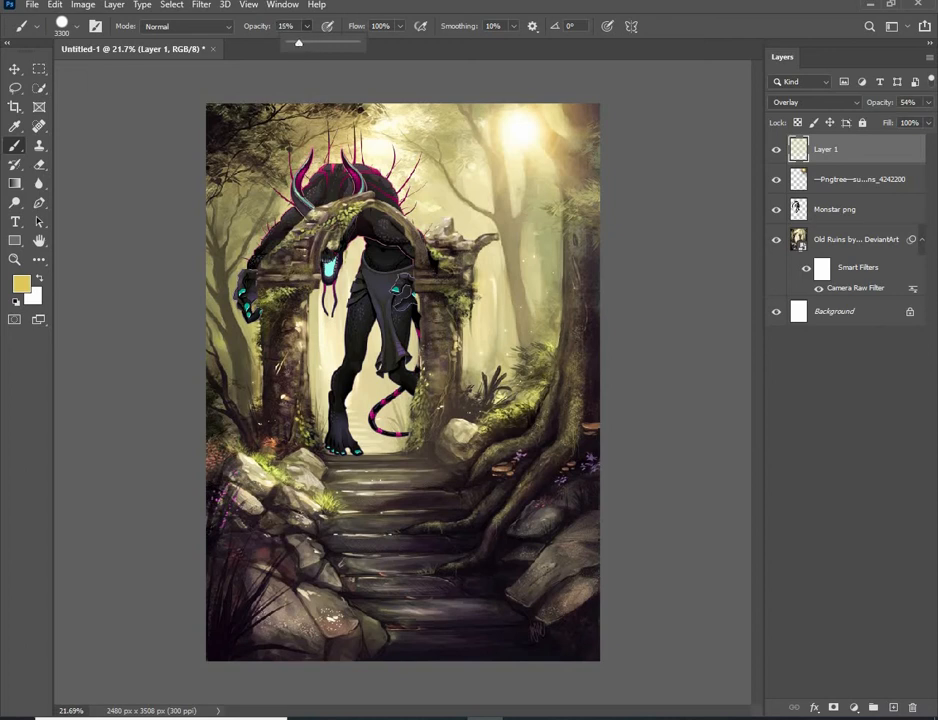
key("[")
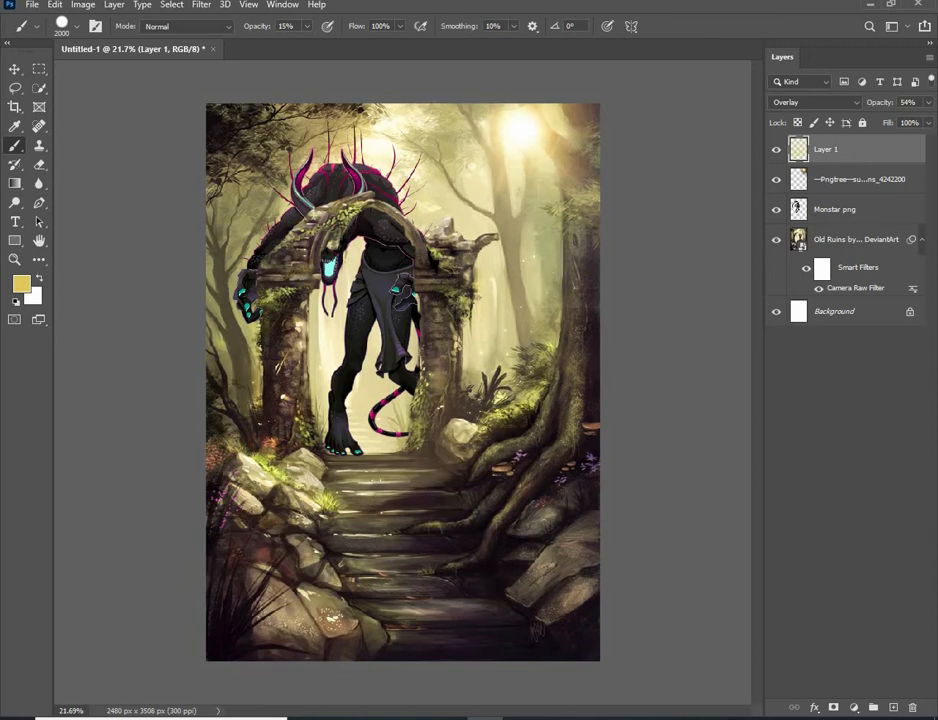
left_click(15, 70)
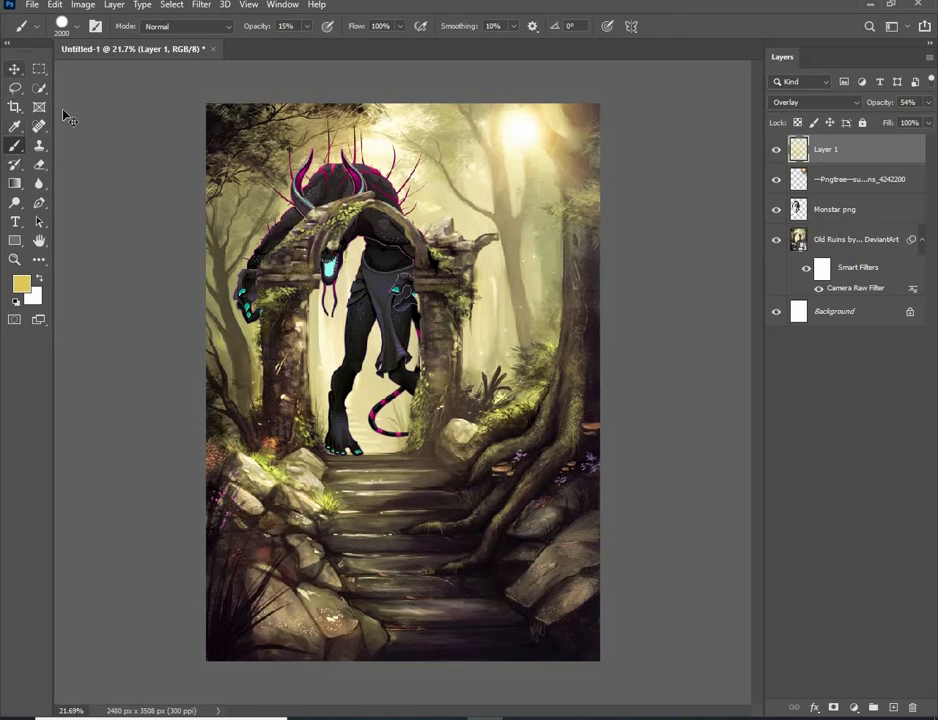
left_click(154, 169)
scroll(471, 313, "down", 1)
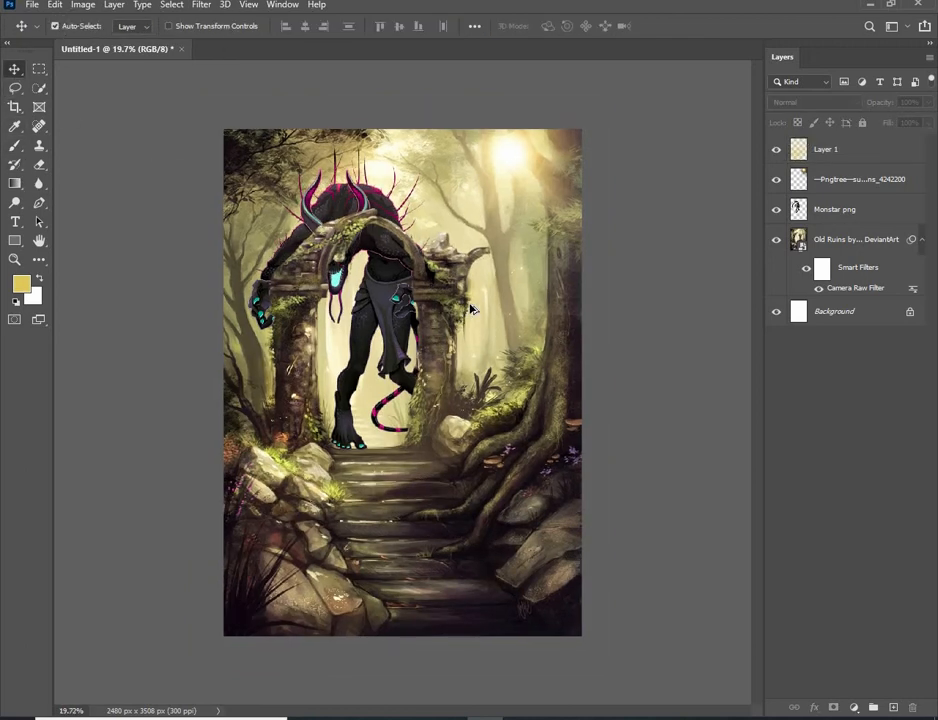
scroll(471, 313, "up", 1)
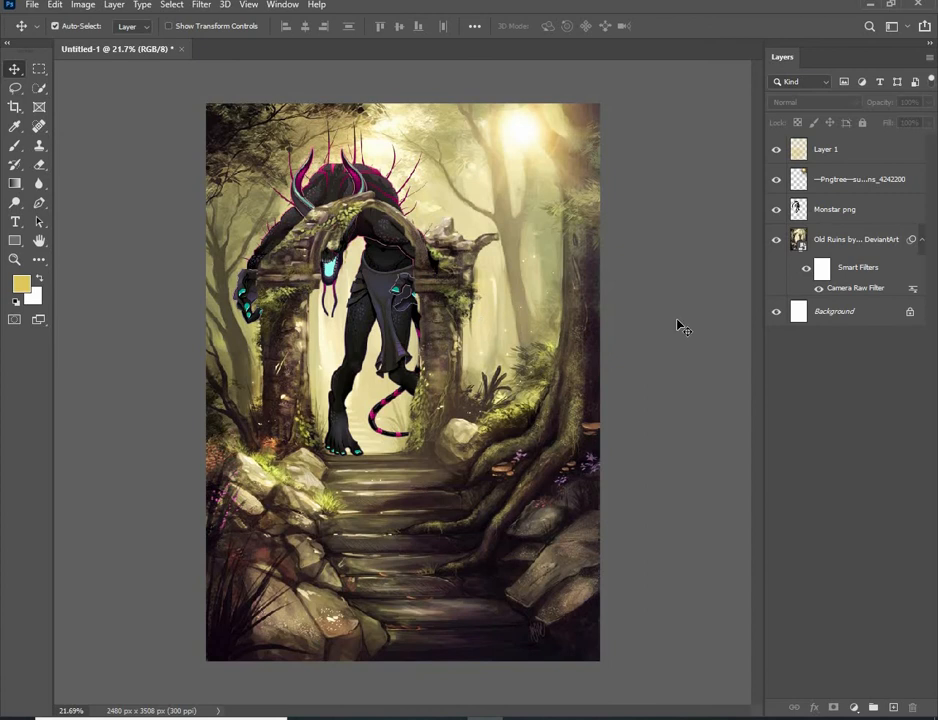
- Open the girl image from the Downloads folder and place the cut-out girl on the stairs of the composite
left_click(413, 717)
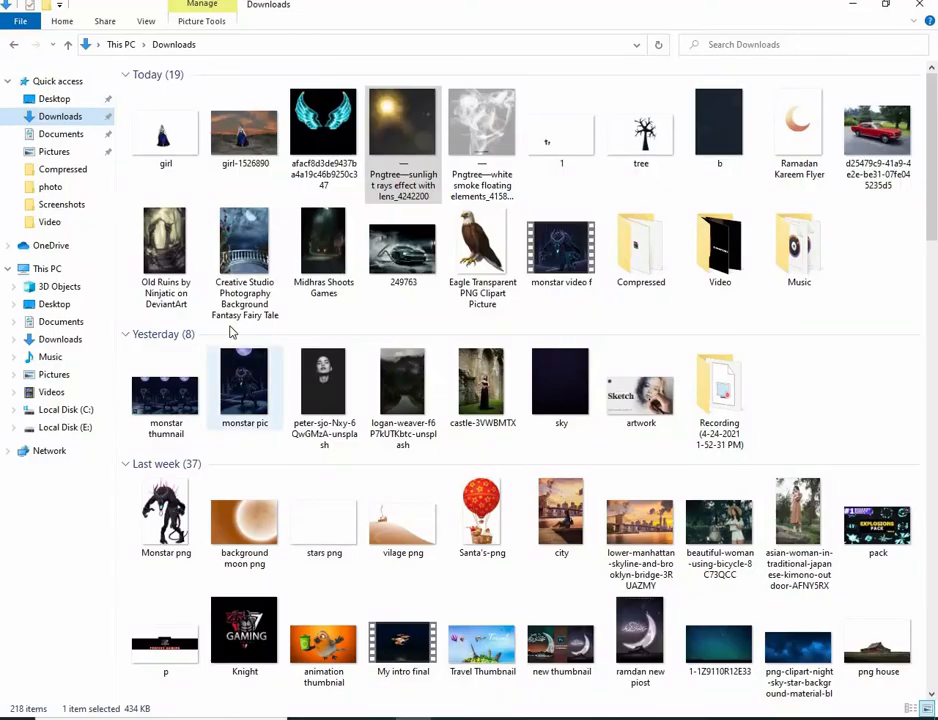
left_click_drag(152, 138, 490, 46)
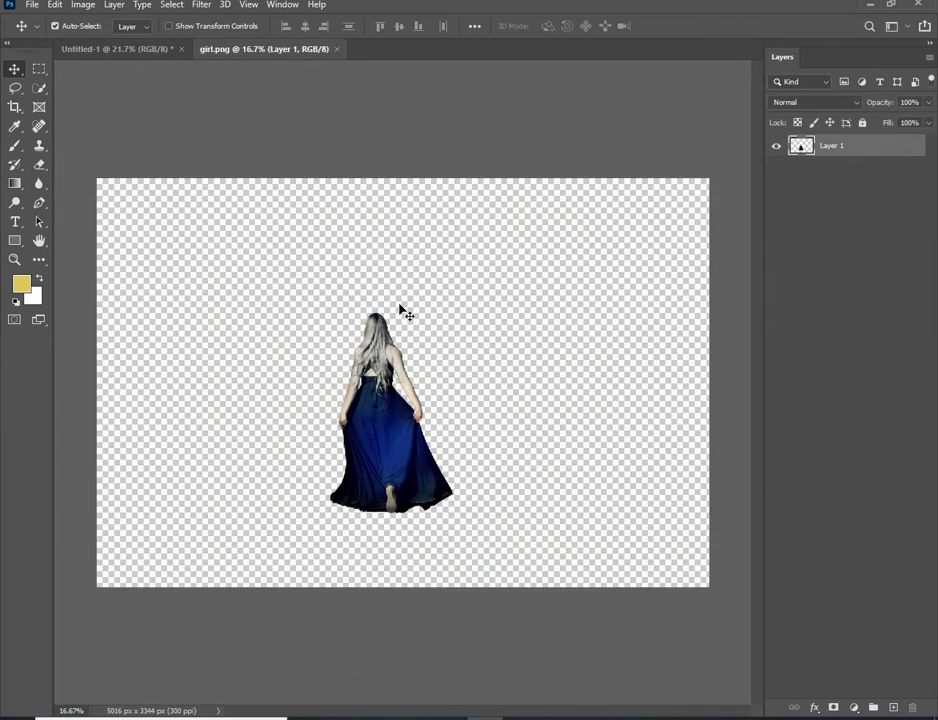
left_click_drag(315, 340, 400, 544)
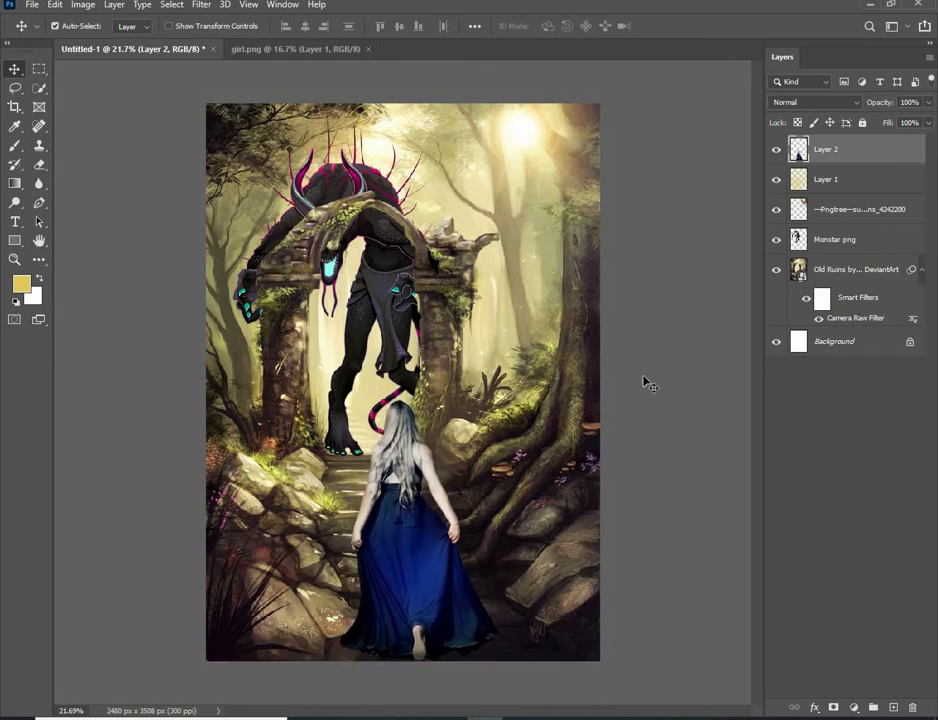
left_click(645, 383)
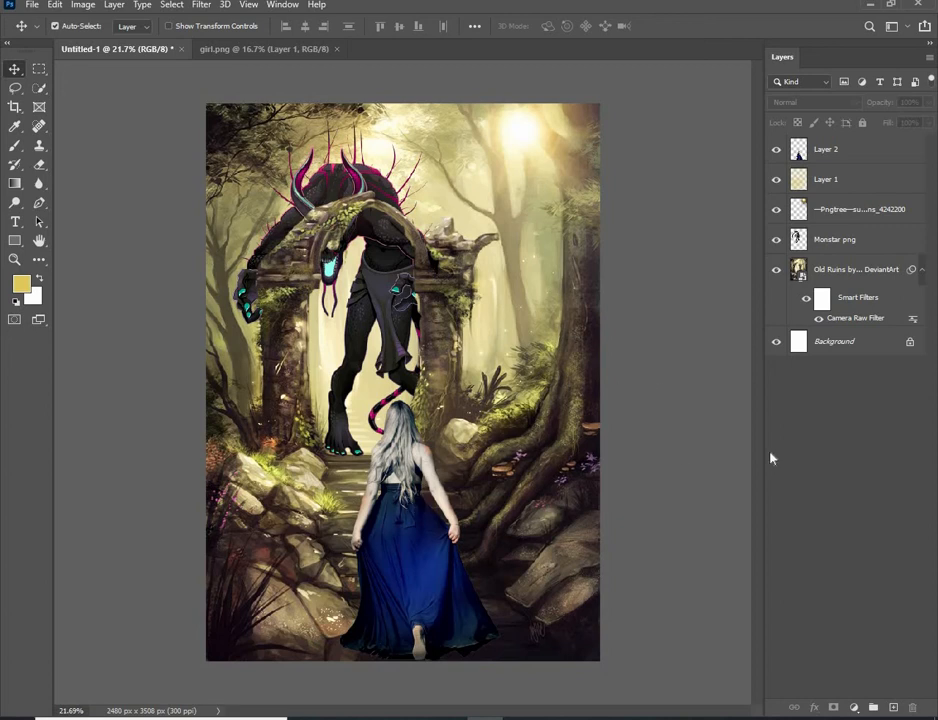
- Scale the girl down slightly on the stairs with Free Transform
left_click(408, 514, "ctrl")
key("ctrl+t")
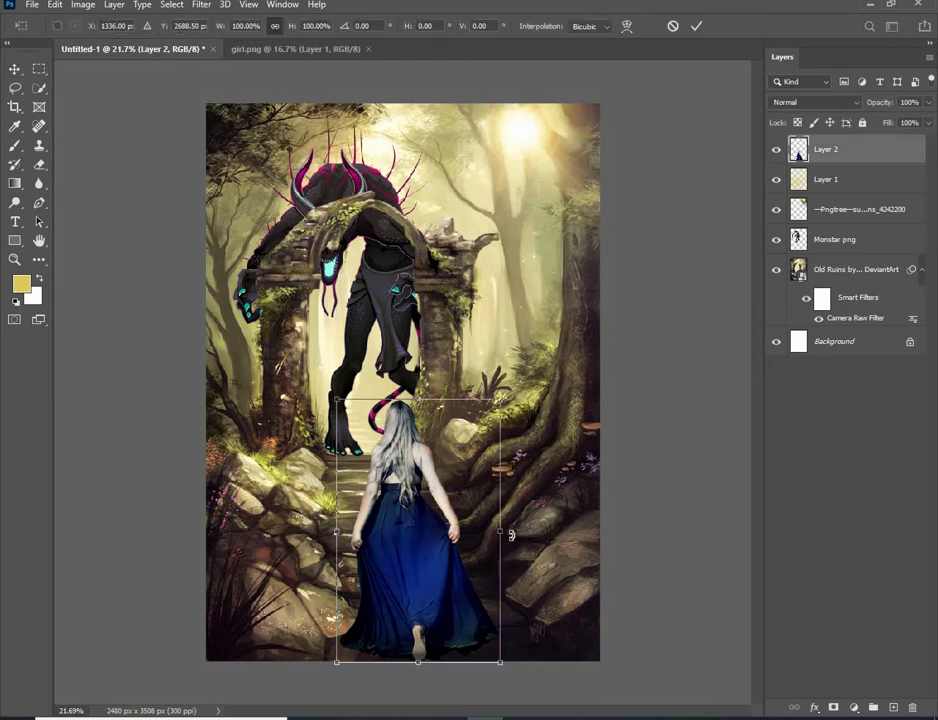
left_click_drag(502, 534, 496, 534)
left_click(697, 26)
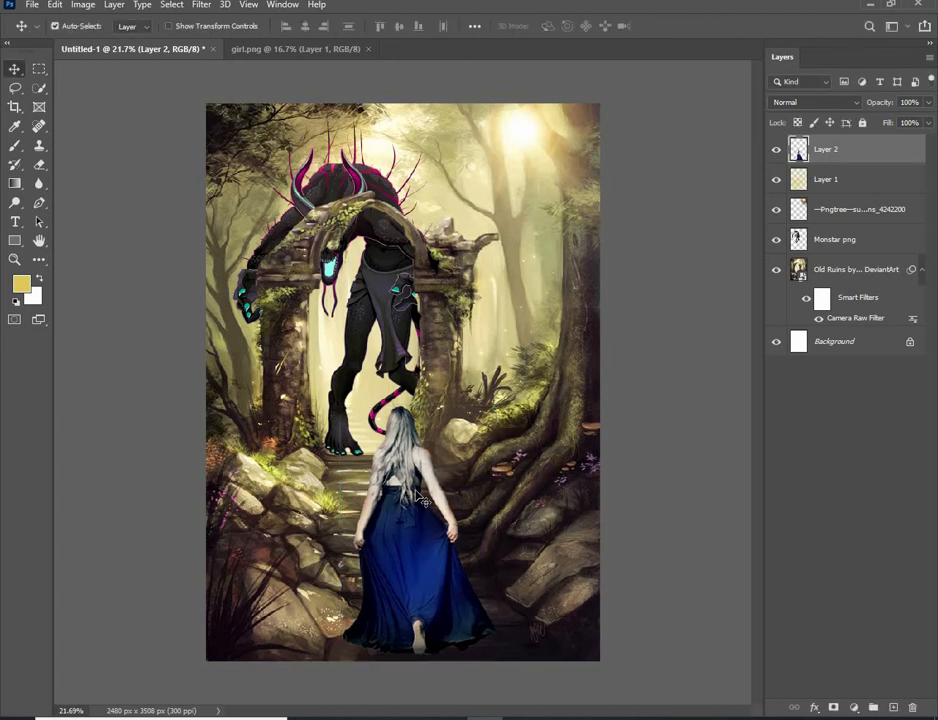
- Add a new layer above the girl layer and reduce the Brush size to 125 px
left_click(893, 707)
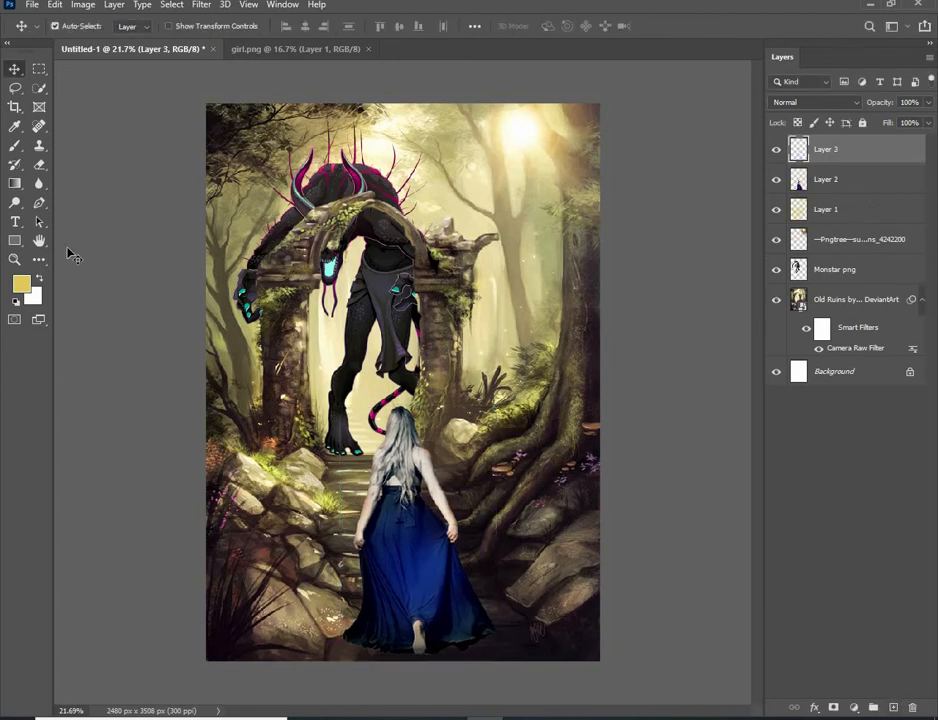
left_click(15, 147)
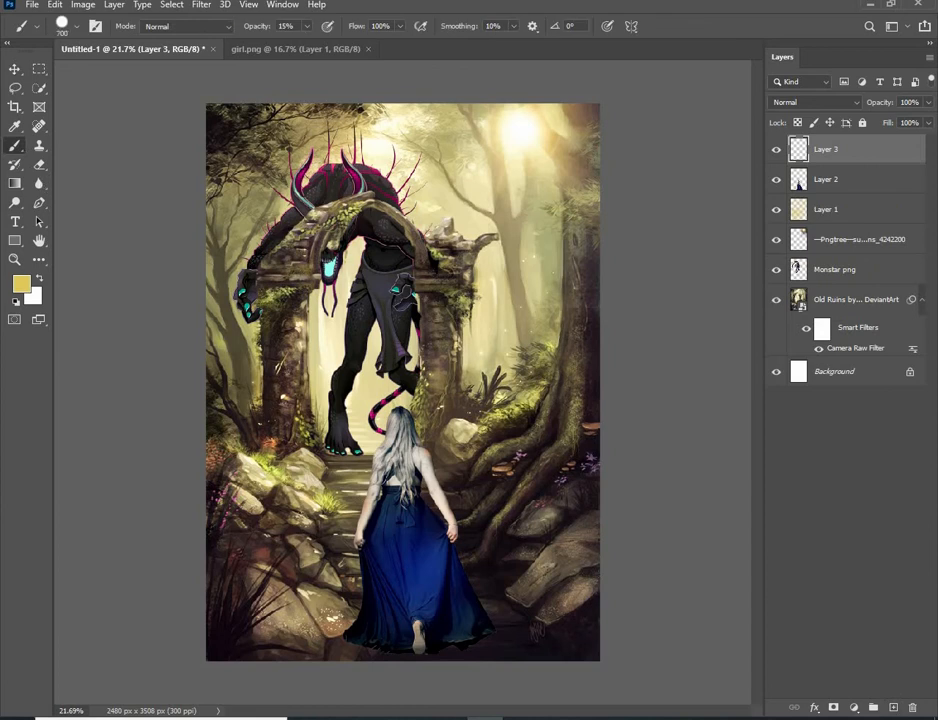
key("bracketleft")
key("bracketleft")
key("bracketleft")
key("bracketleft")
key("bracketleft")
key("bracketleft")
key("bracketleft")
key("bracketright")
key("bracketright")
scroll(427, 450, "up", 5)
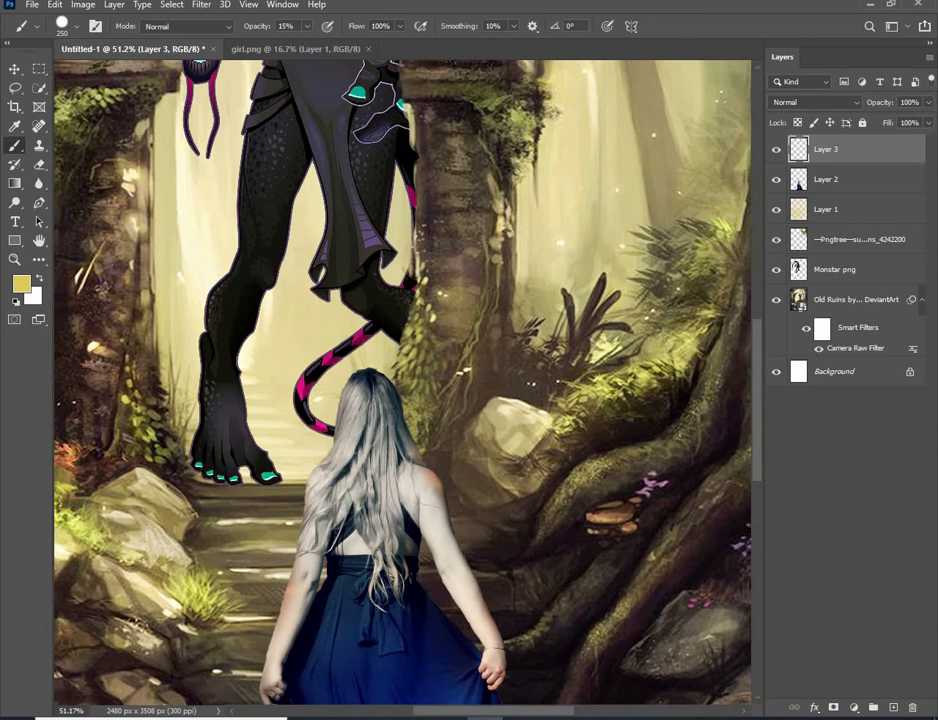
key("bracketleft")
key("bracketleft")
key("bracketleft")
key("bracketleft")
key("bracketleft")
key("bracketright")
key("bracketright")
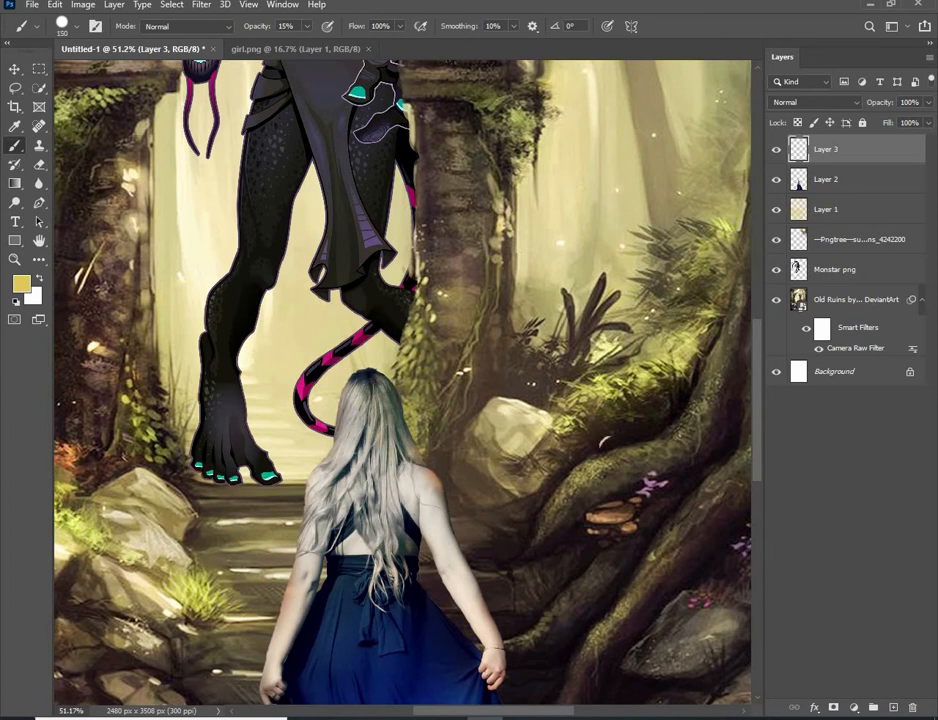
scroll(488, 398, "down", 5)
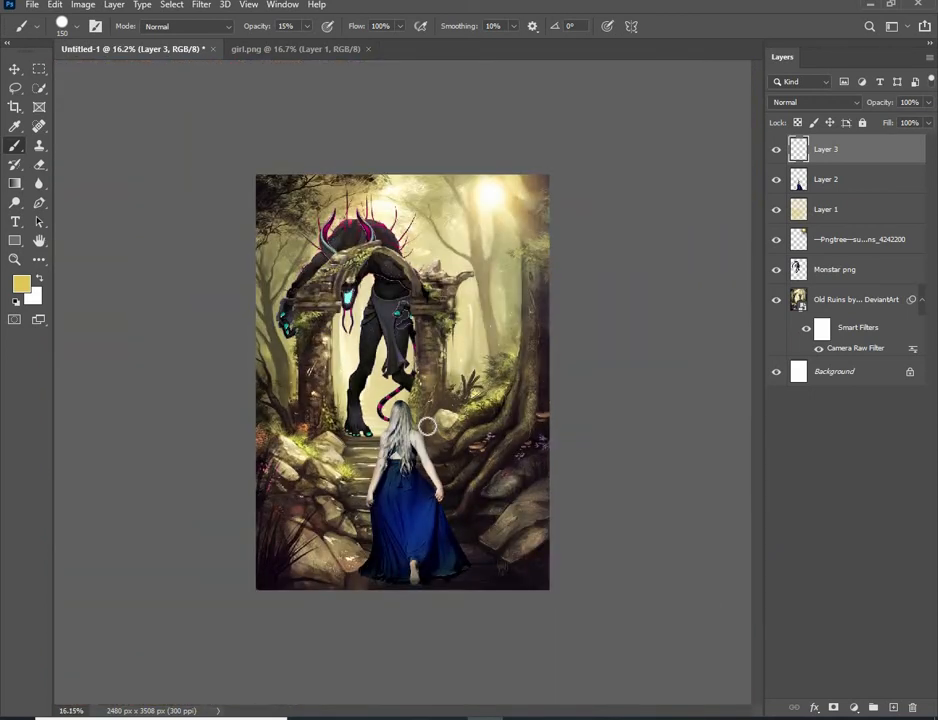
key("bracketleft")
key("bracketleft")
- Apply the Camera Raw Filter to the girl layer with Temperature +24, Clarity +19 and Blacks -67
left_click(14, 68)
left_click(798, 182)
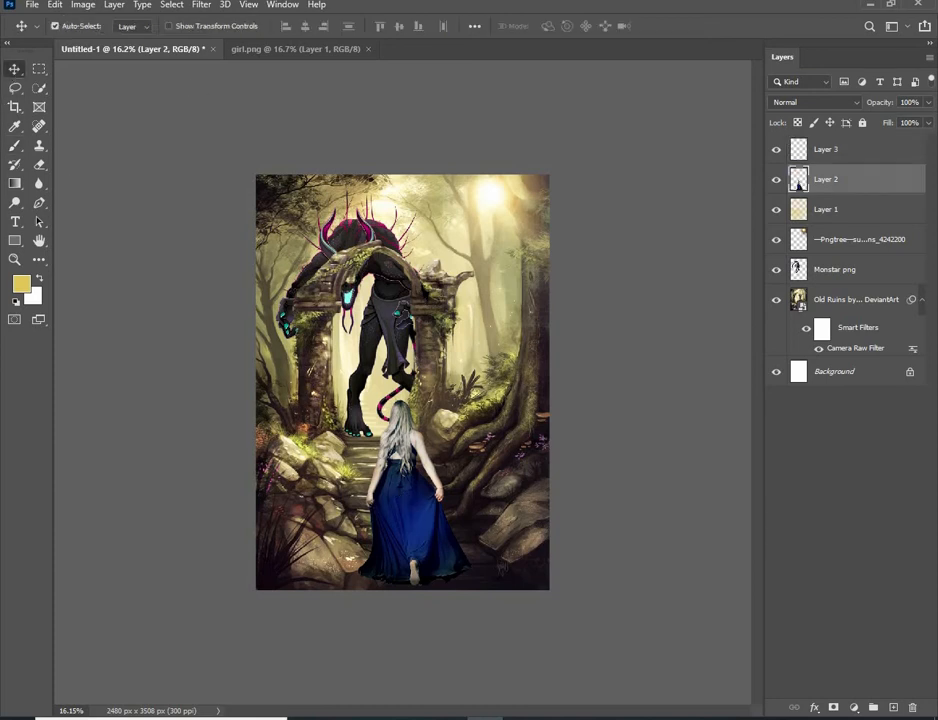
left_click(201, 4)
left_click(230, 90)
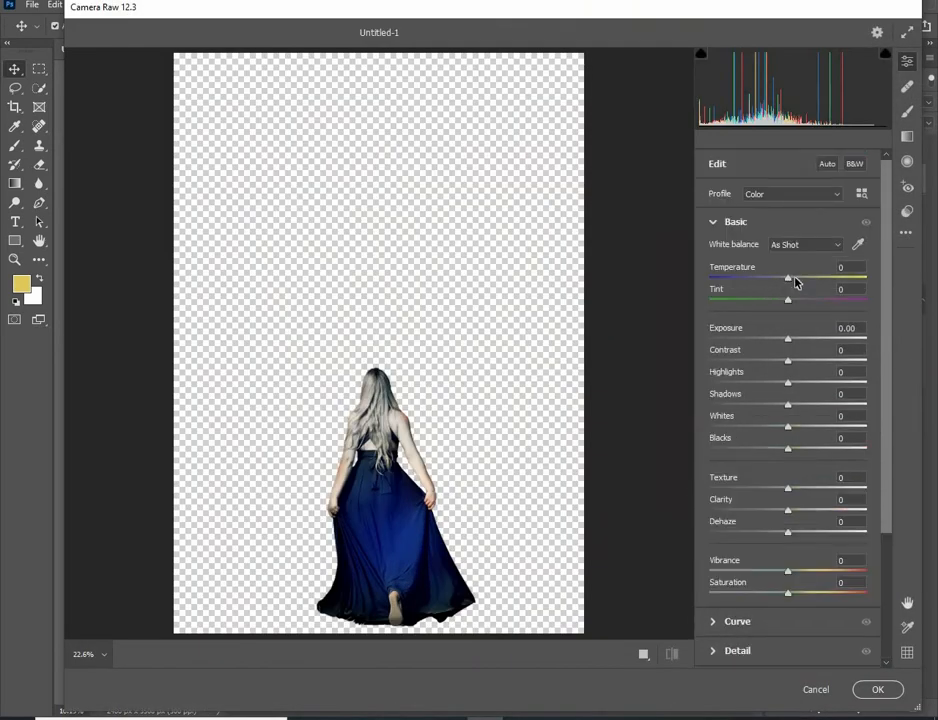
left_click(796, 280)
left_click(802, 510)
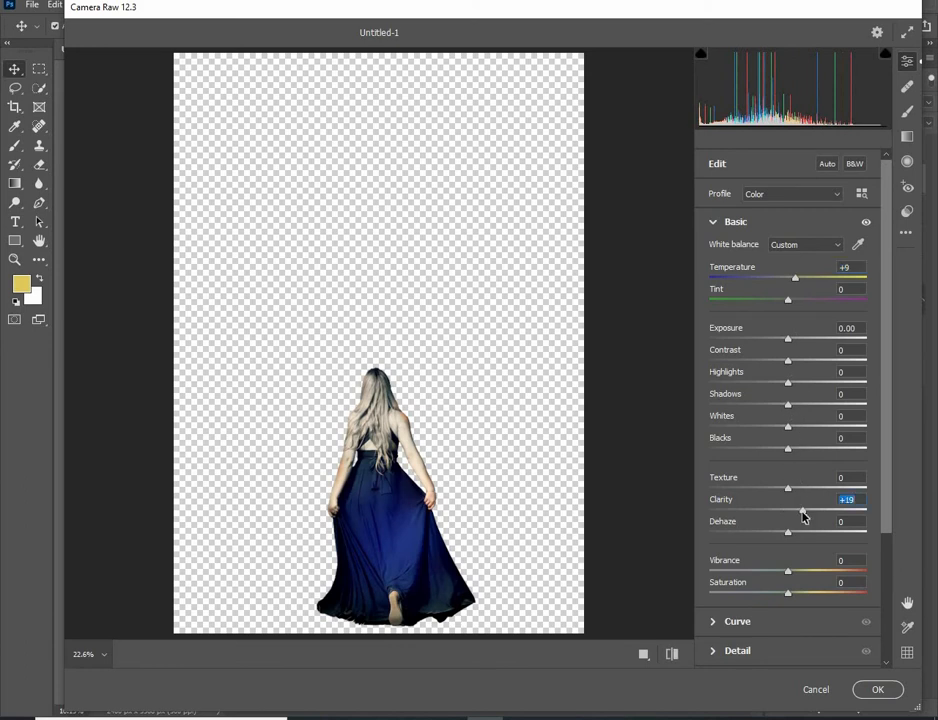
left_click(778, 449)
left_click_drag(763, 452, 735, 452)
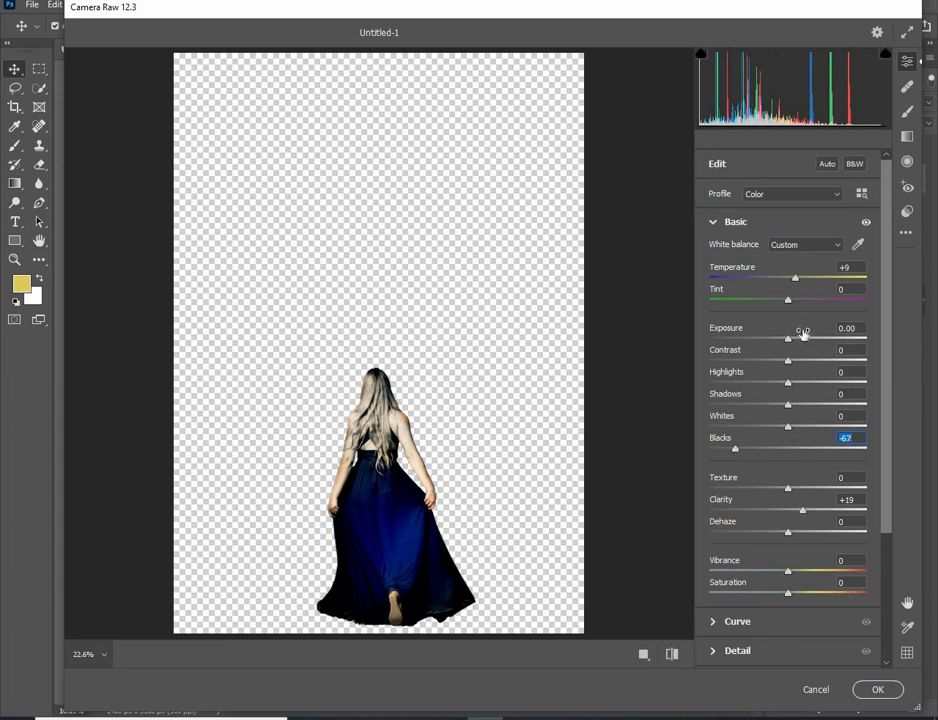
left_click(806, 279)
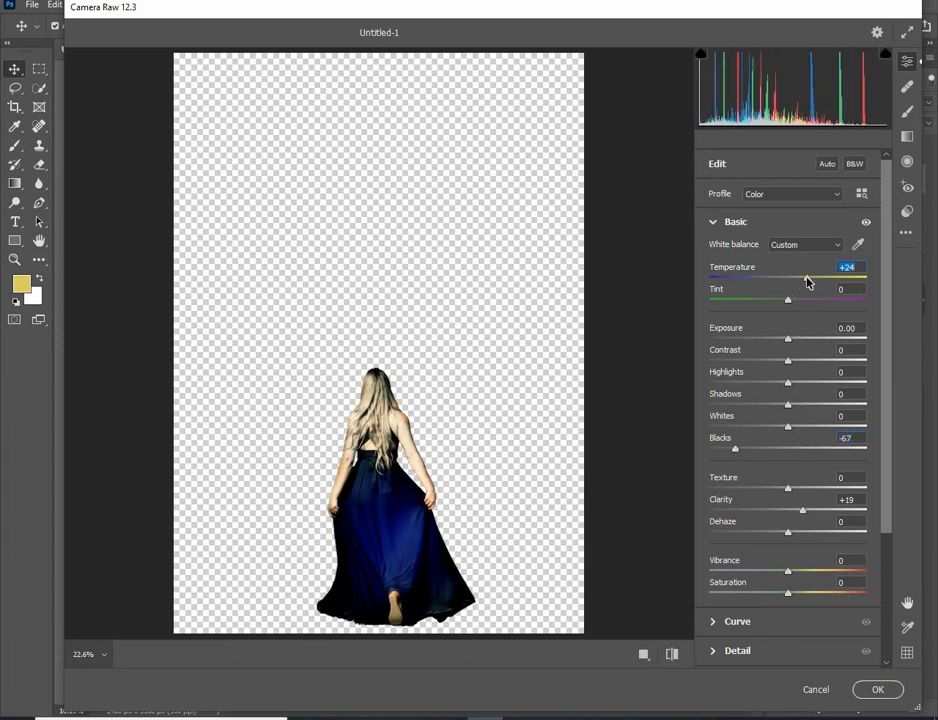
left_click(877, 689)
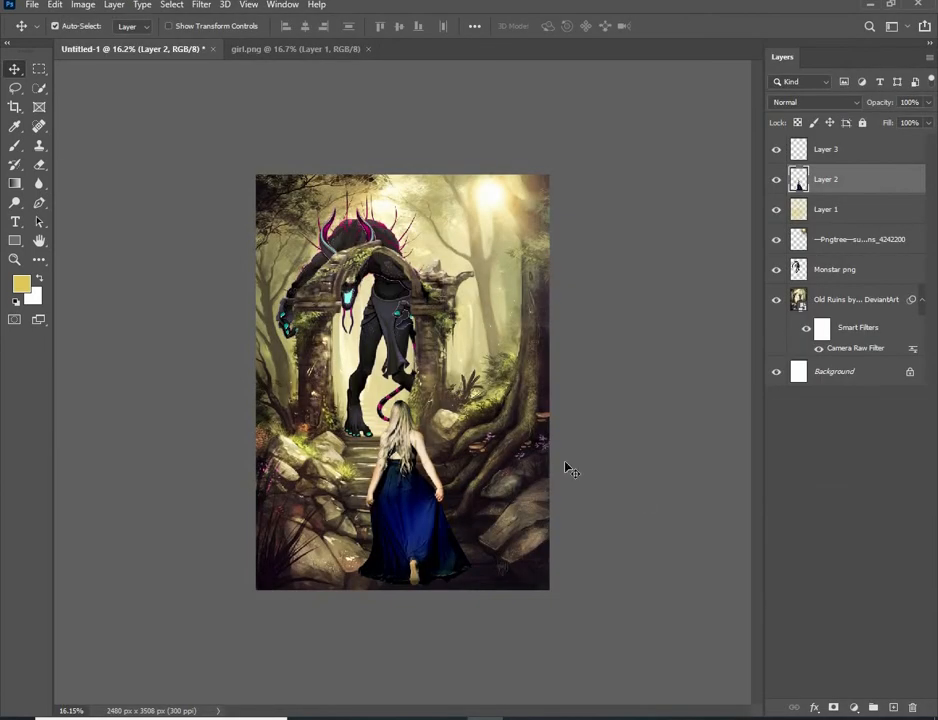
- Add a new layer at the top of the layer stack and activate the Brush tool for shading around the girl's dress hem
key("ctrl+plus")
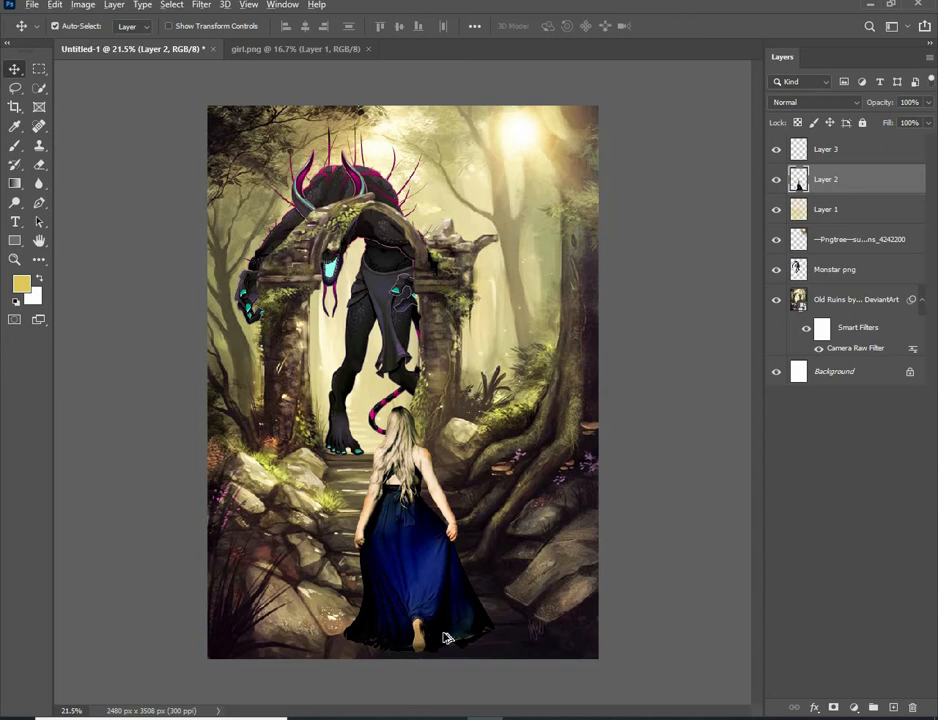
scroll(447, 612, "up", 3)
scroll(461, 487, "up", 2)
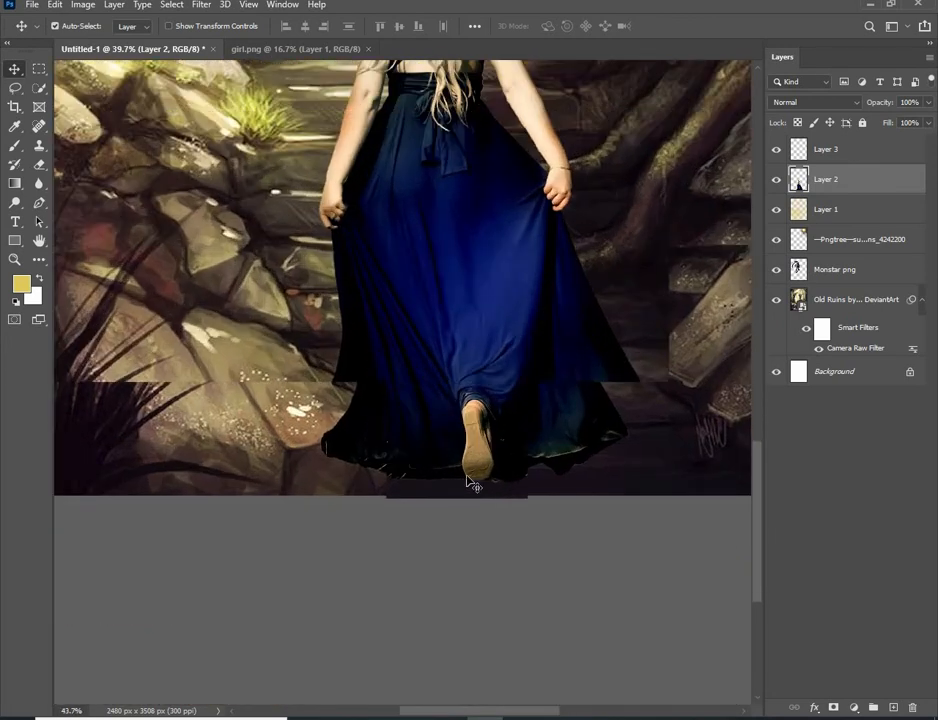
left_click(892, 707)
left_click_drag(830, 180, 838, 138)
left_click(14, 146)
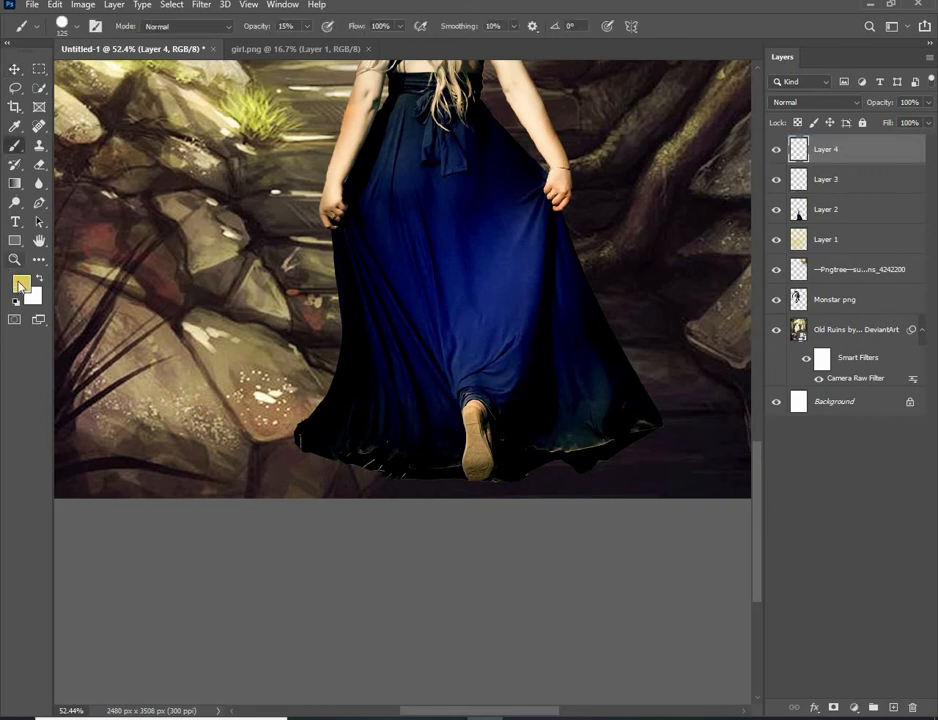
- Shade the ground beneath the girl's foot using black (#000000) and a 200 px brush at 15% opacity
left_click(20, 285)
left_click_drag(546, 438, 519, 481)
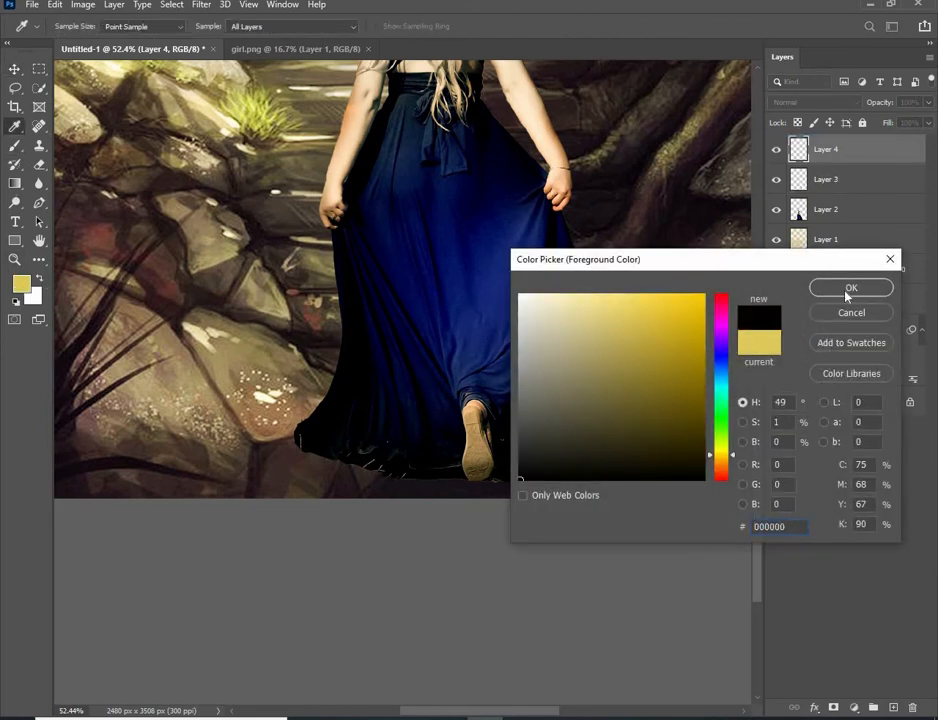
left_click(851, 287)
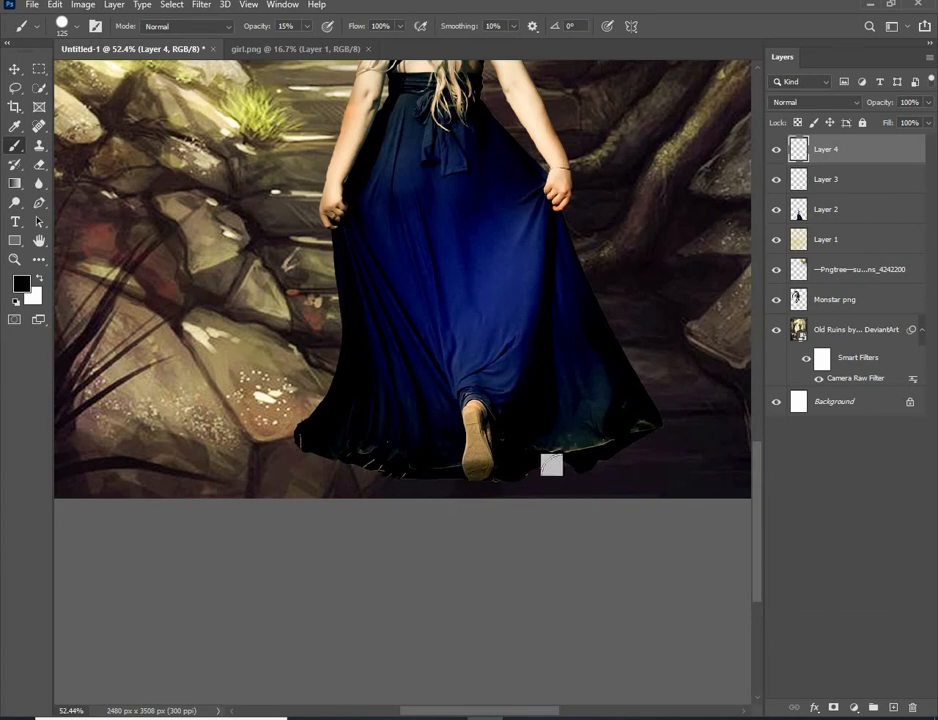
key("bracketright")
key("bracketright")
key("bracketright")
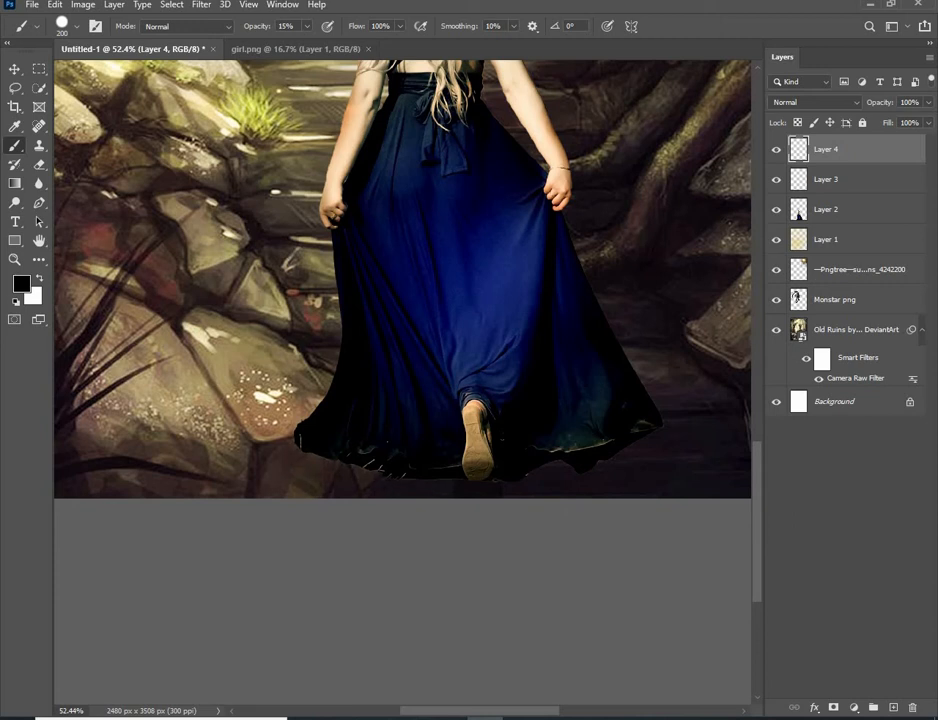
left_click(14, 69)
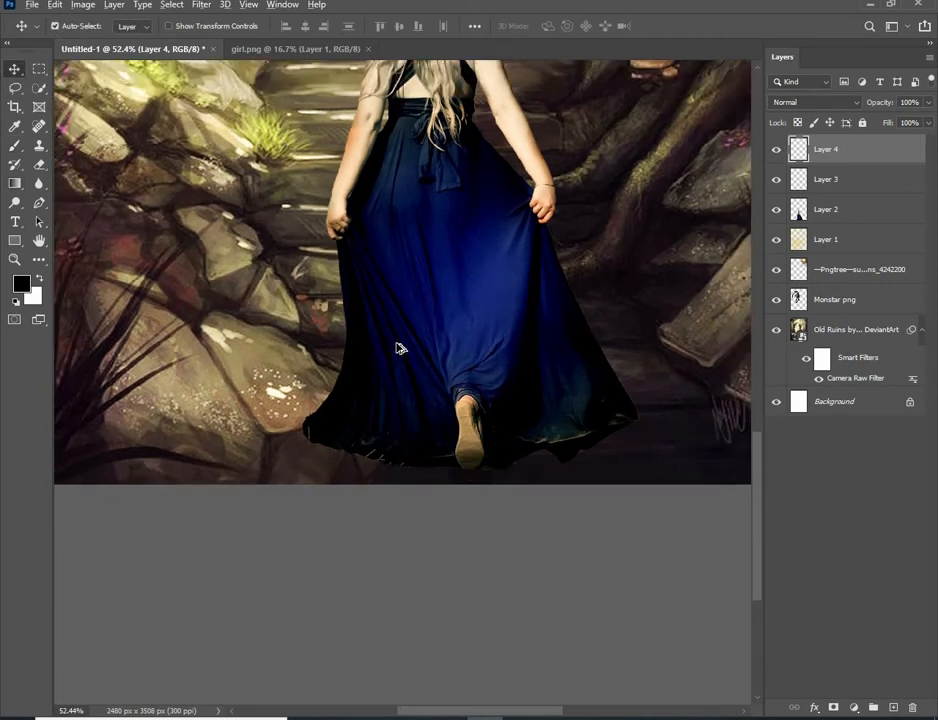
- Examine the whole composite to judge how the girl, the monster and the archway blend together
scroll(398, 346, "down", 13)
scroll(425, 439, "up", 1)
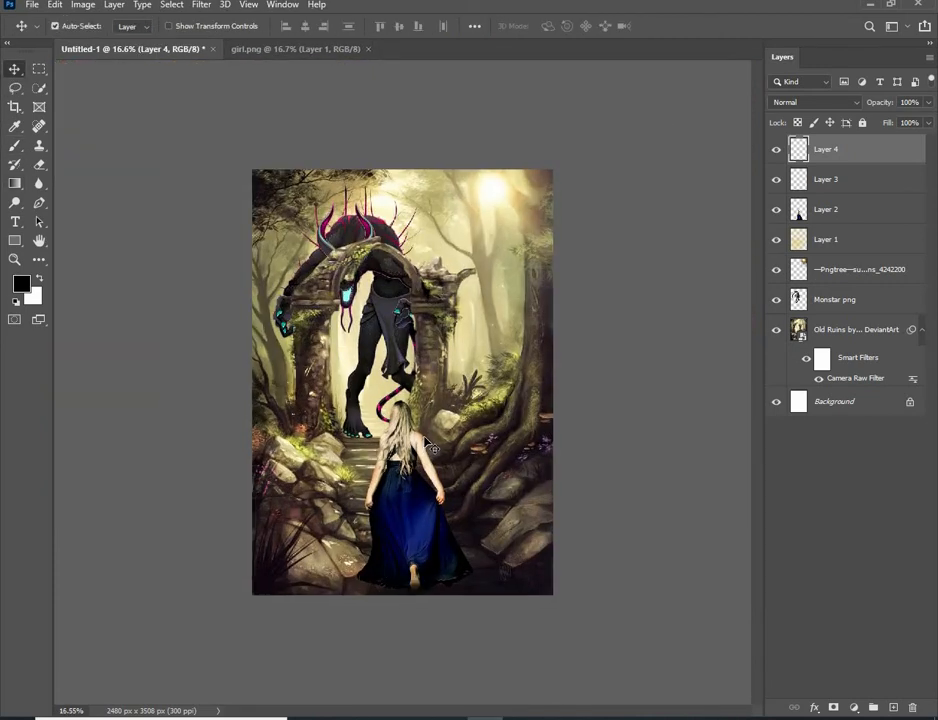
scroll(449, 449, "up", 1)
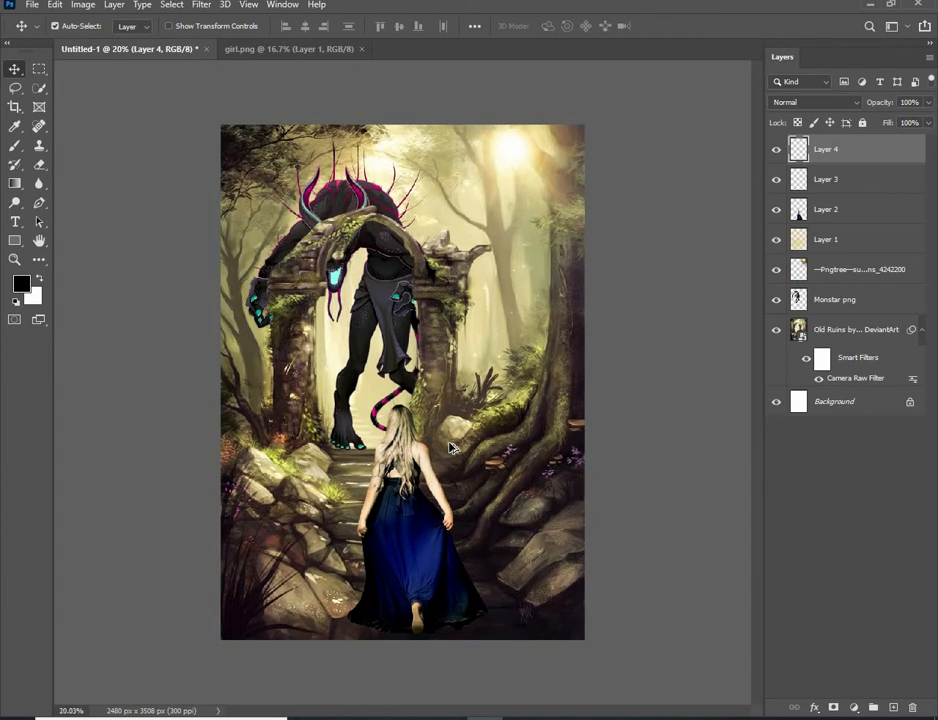
scroll(450, 447, "up", 1)
scroll(430, 440, "down", 1)
scroll(632, 300, "up", 1)
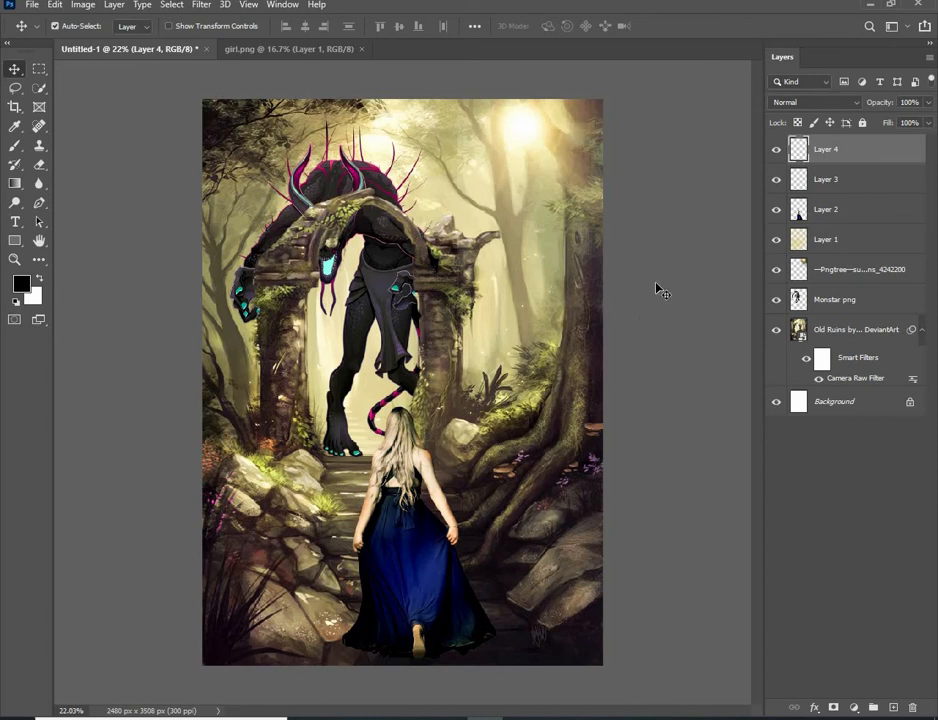
scroll(660, 290, "down", 1)
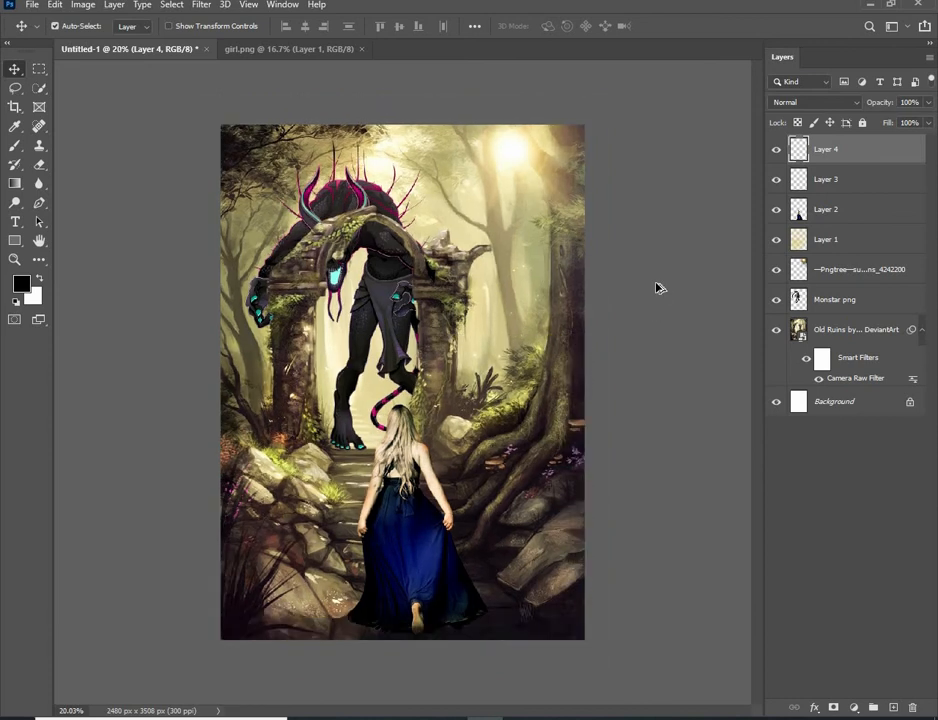
scroll(660, 290, "up", 1)
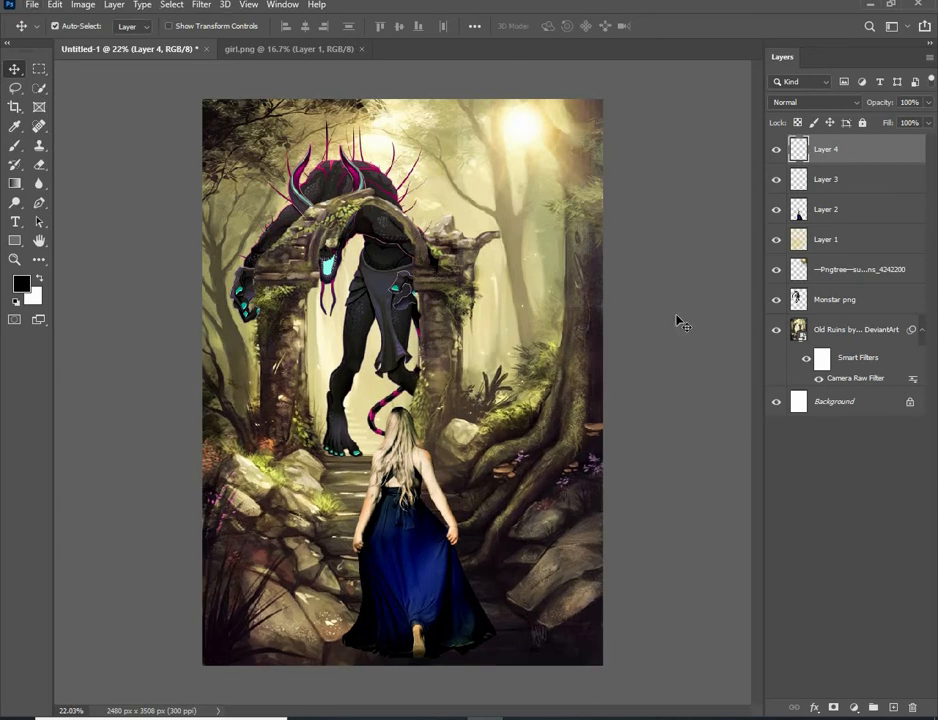
left_click(680, 322)
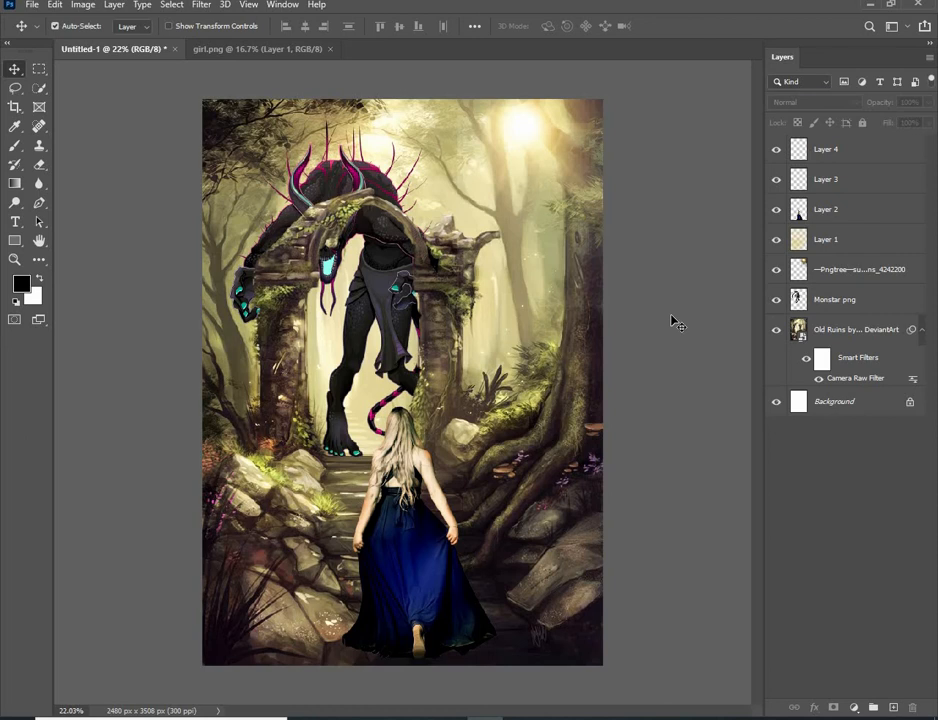
- Close girl.png and convert all layers of the composite, including the Background, into one smart object
left_click(280, 50)
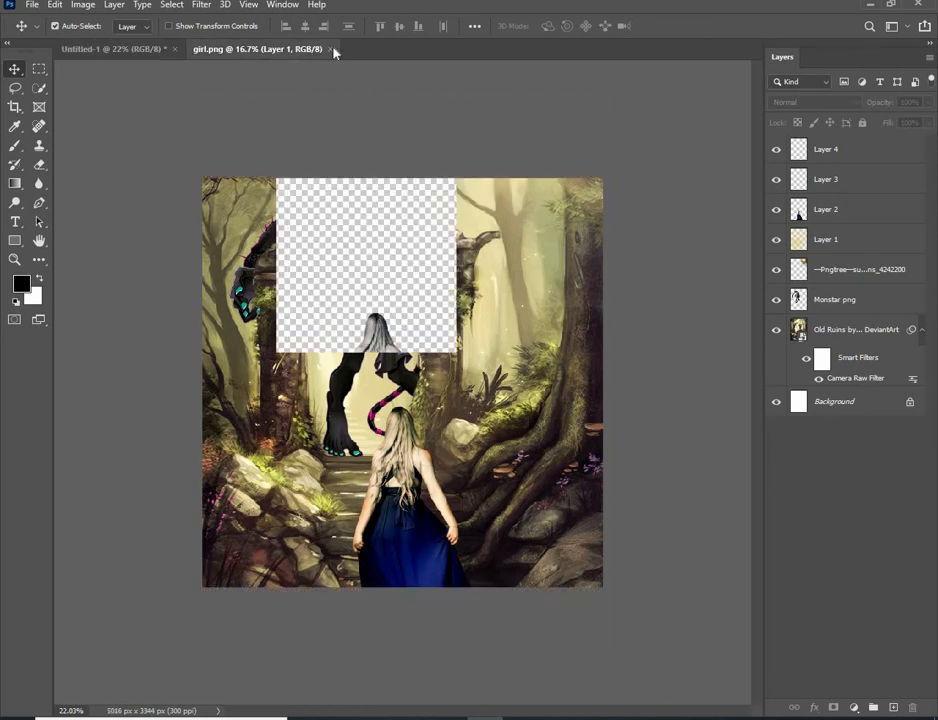
key("ctrl+w")
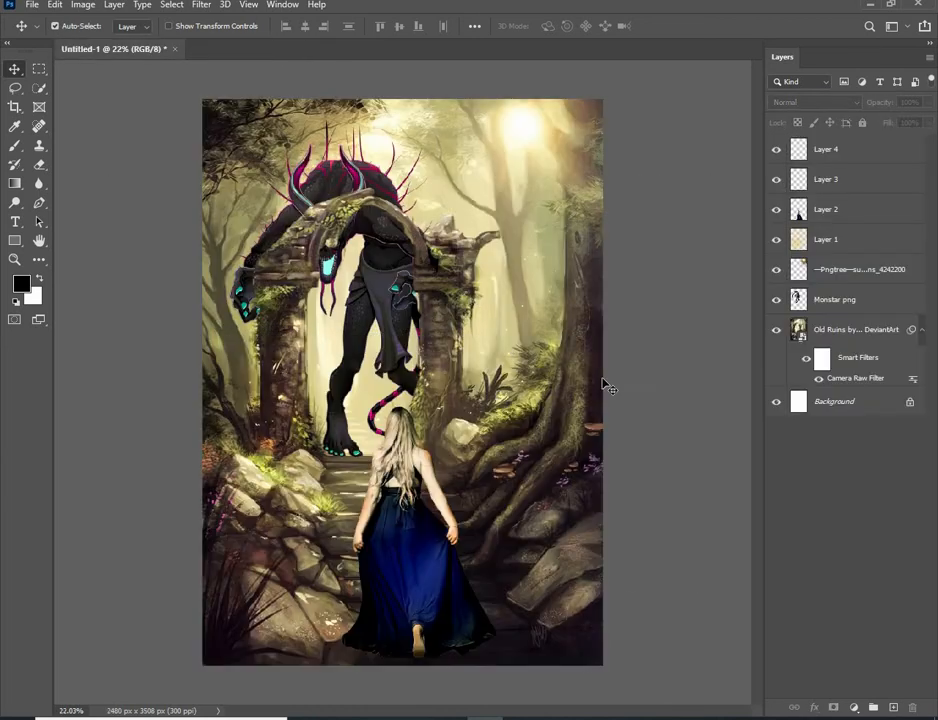
left_click(848, 410)
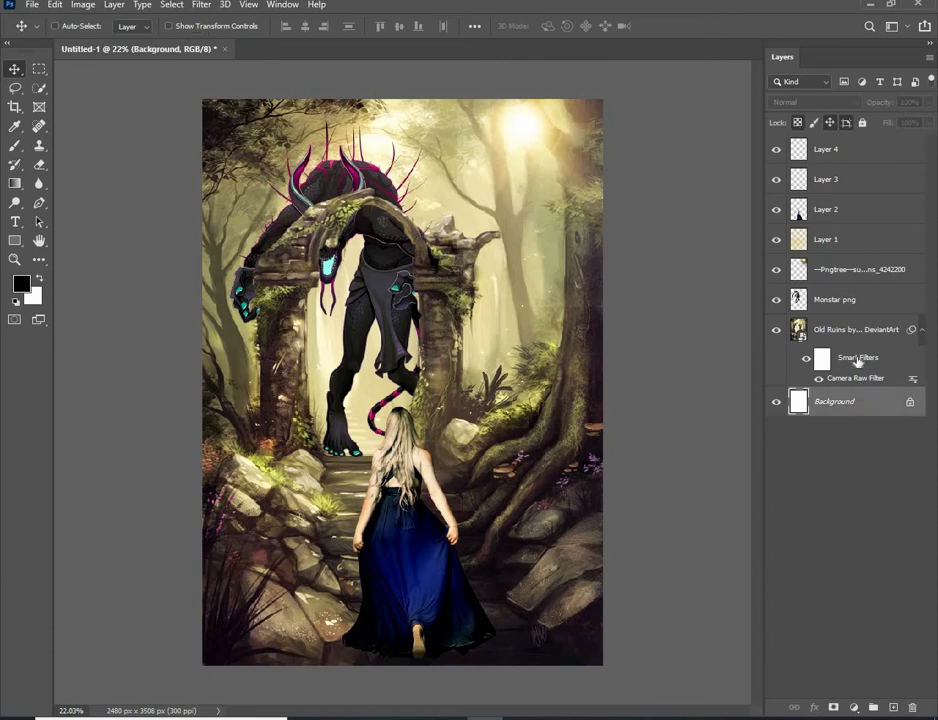
left_click(860, 243, "shift")
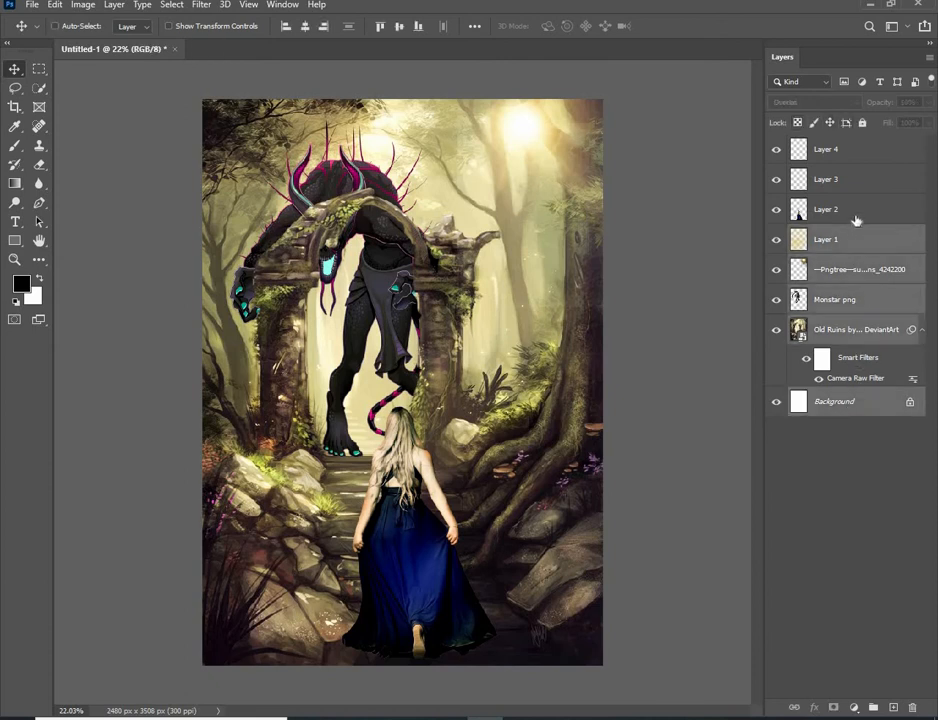
left_click(854, 160, "shift")
right_click(853, 158)
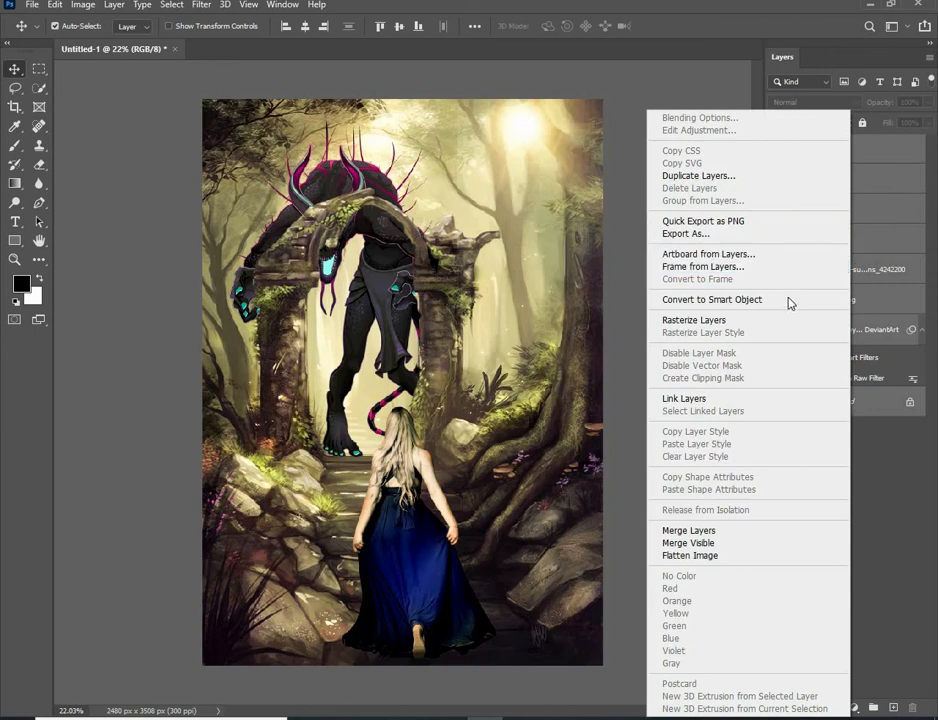
left_click(789, 301)
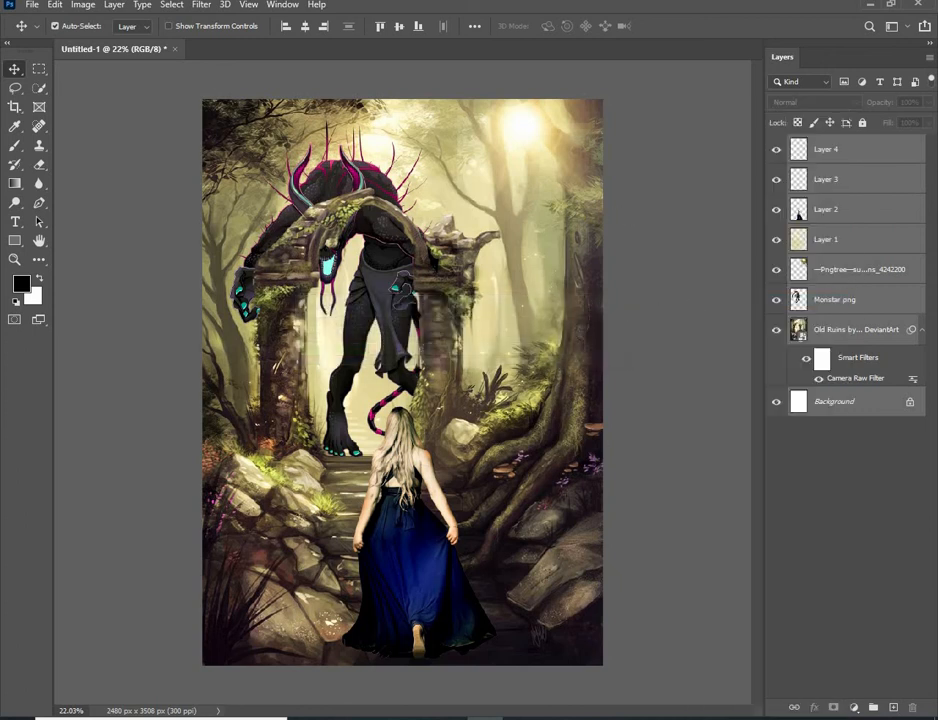
- Start a Camera Raw Filter on the combined smart object with Exposure -0.40 and Contrast +12
left_click(200, 5)
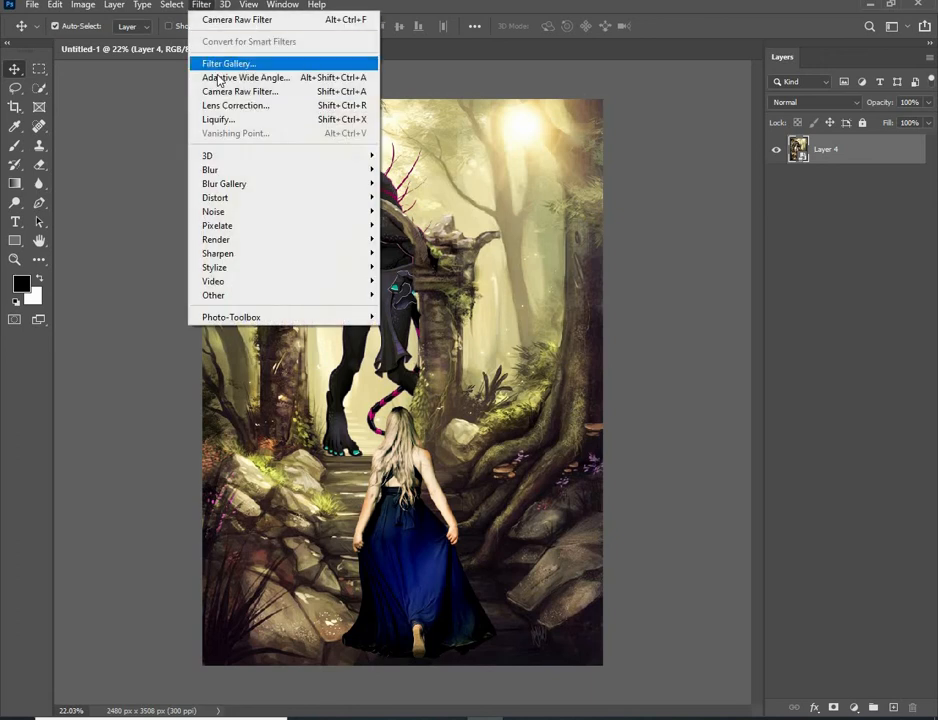
left_click(236, 91)
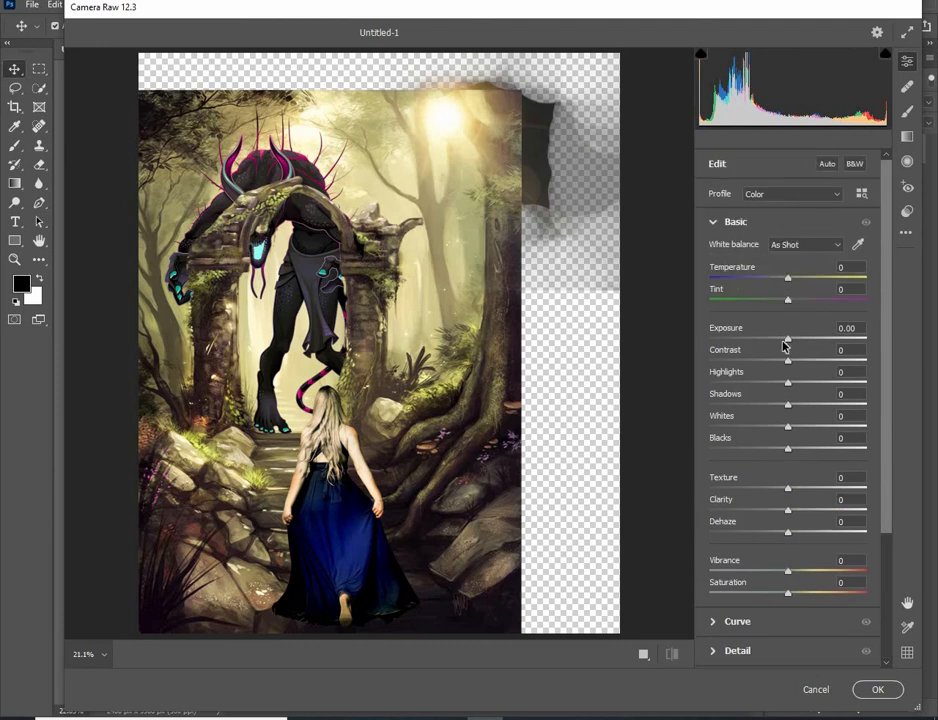
left_click(776, 339)
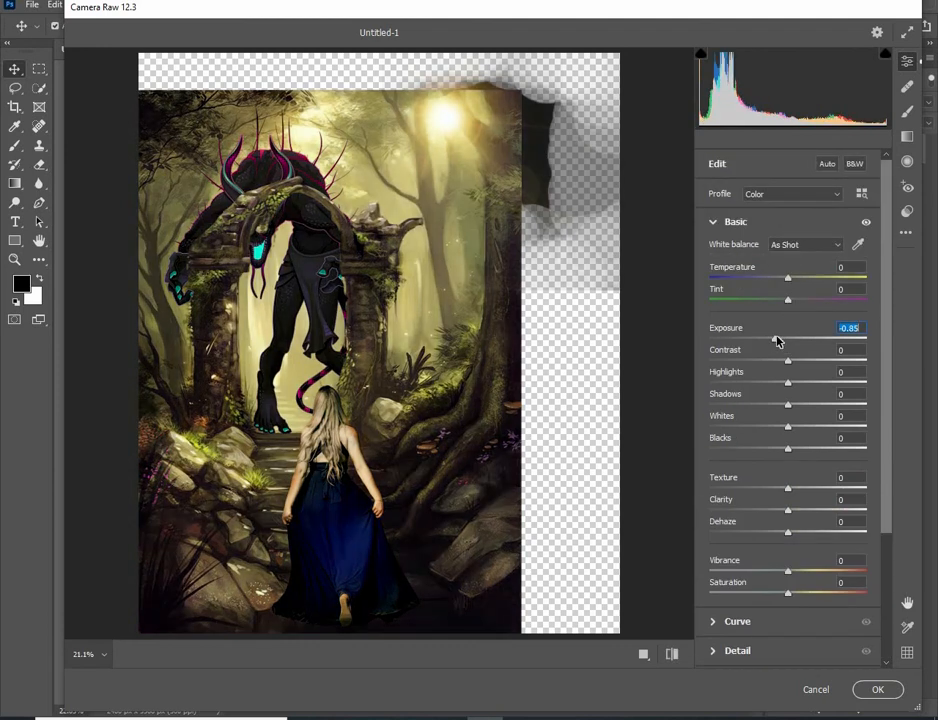
left_click(782, 340)
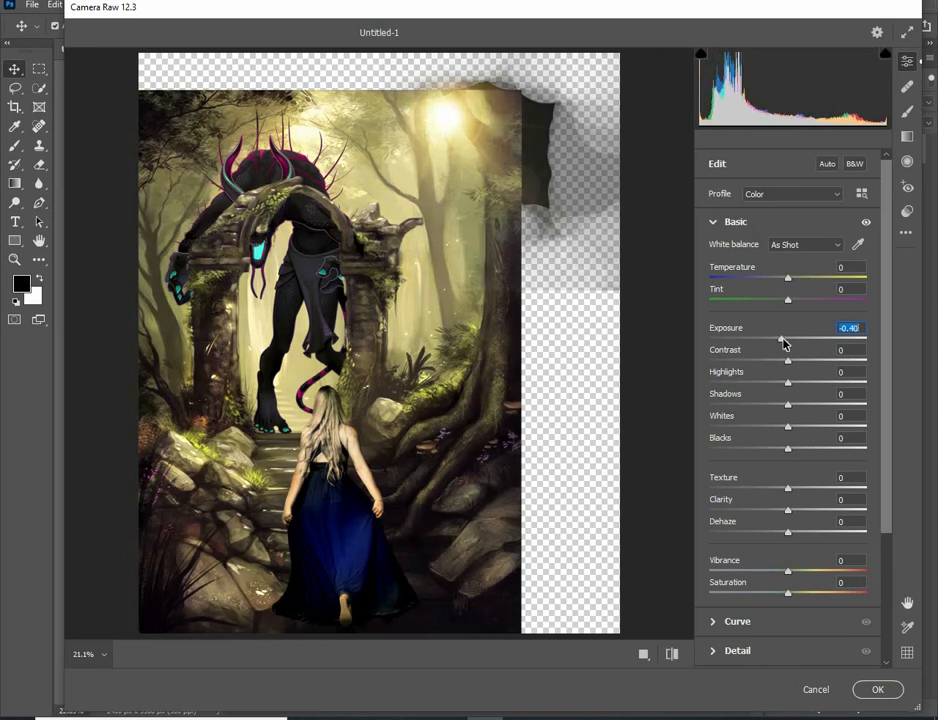
left_click(799, 361)
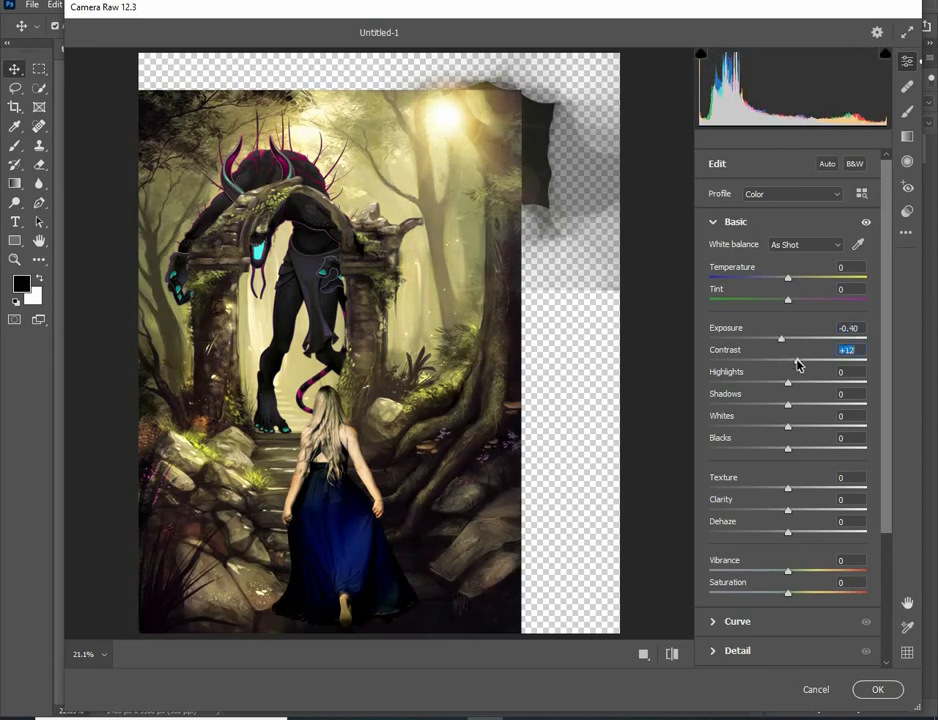
- Choose the Creative preset Turquoise & Red and apply the Camera Raw Filter
left_click(907, 212)
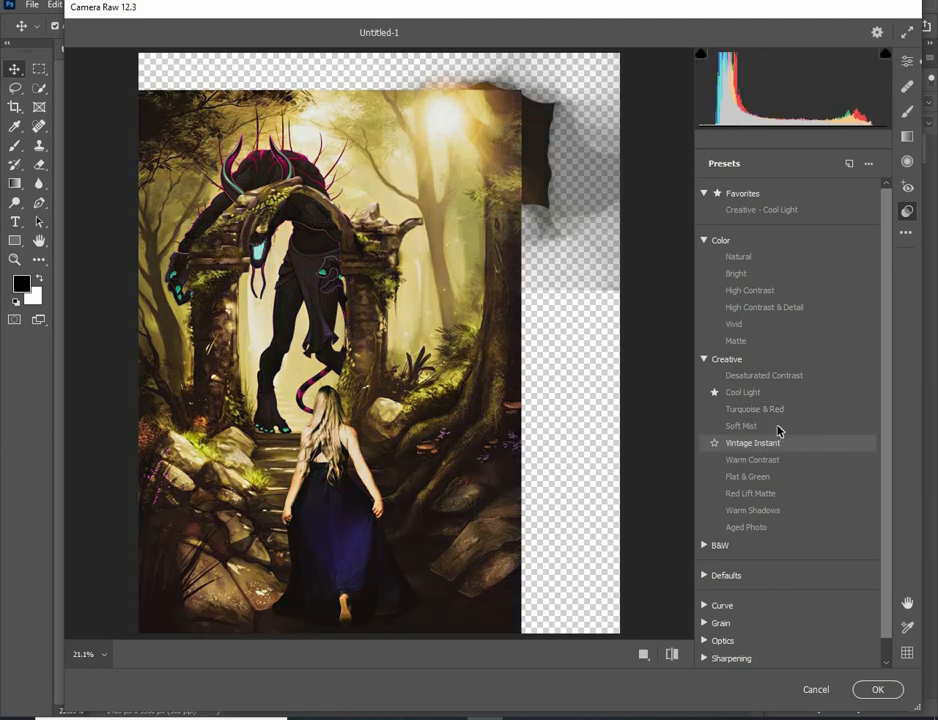
left_click(777, 412)
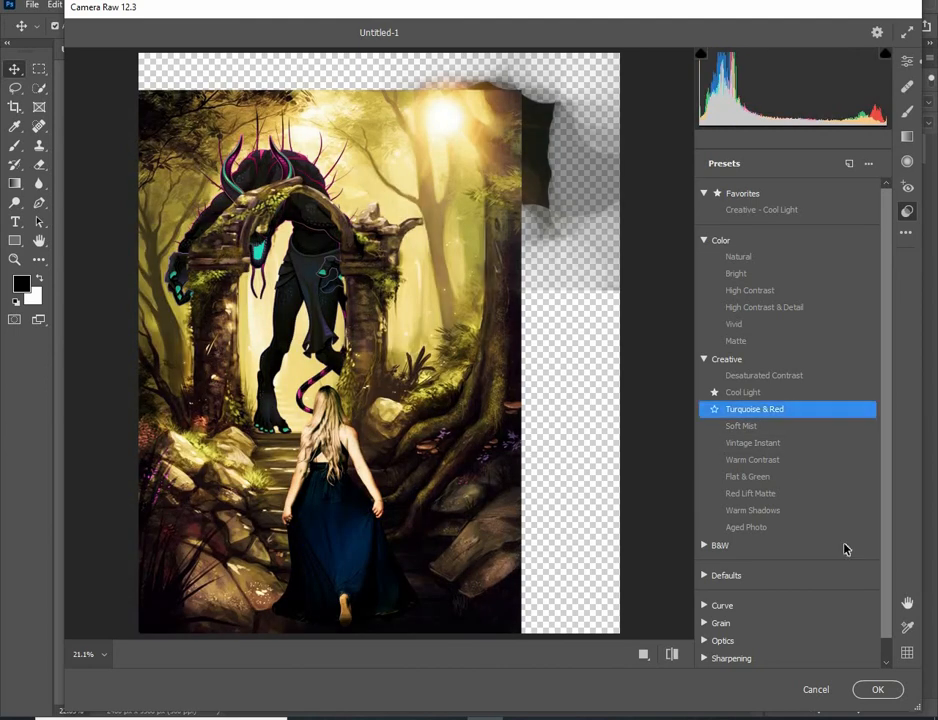
left_click(877, 689)
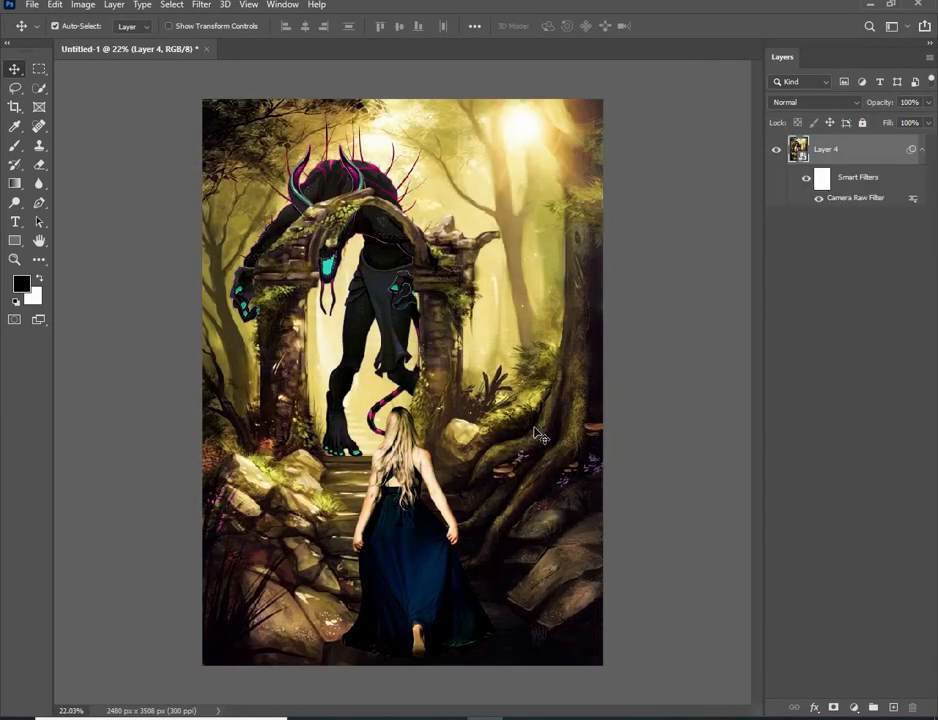
scroll(518, 422, "down", 1)
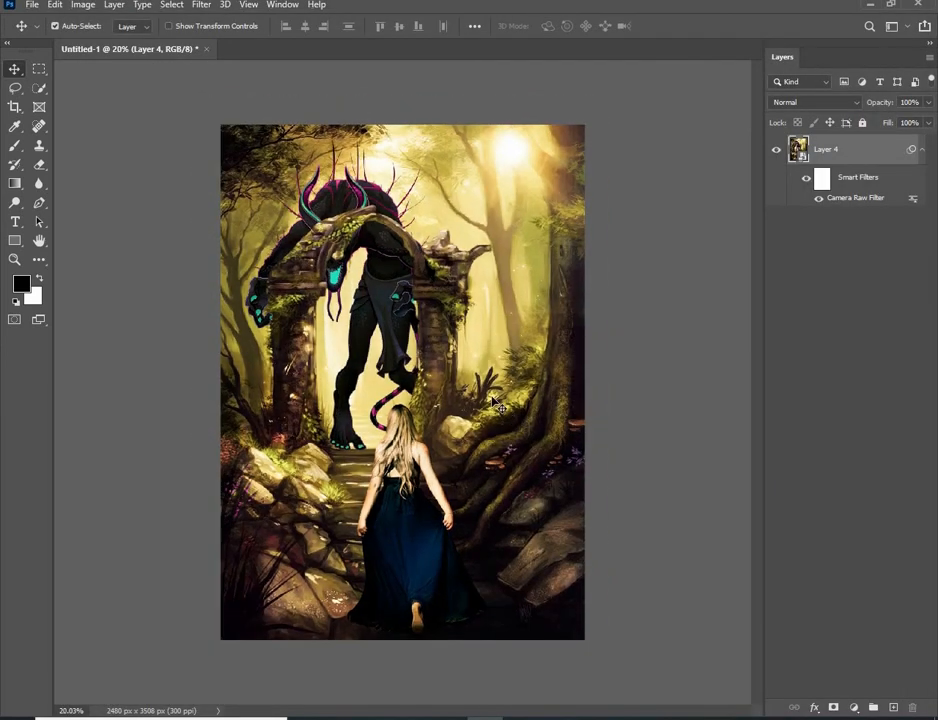
scroll(493, 396, "up", 1)
scroll(571, 369, "down", 1)
scroll(565, 316, "up", 1)
left_click(651, 260)
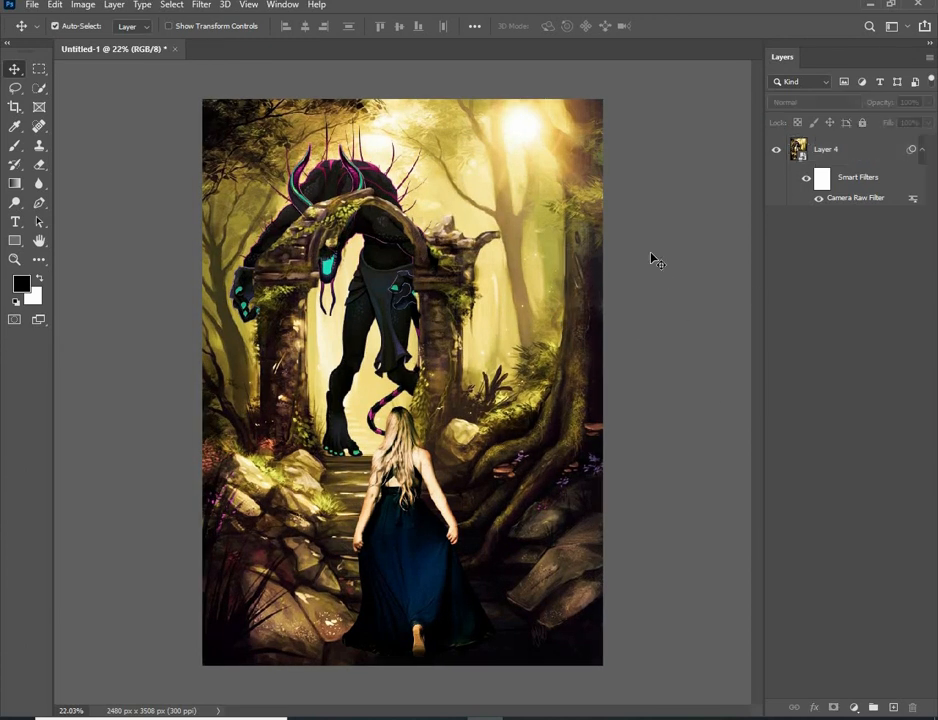
scroll(652, 260, "down", 1)
scroll(655, 260, "up", 1)
- Try a Color Lookup adjustment layer with the 3DLUT files Kodak 5218 Kodak 2383 and Kodak 5205 Fuji 3510
left_click(853, 707)
left_click(853, 635)
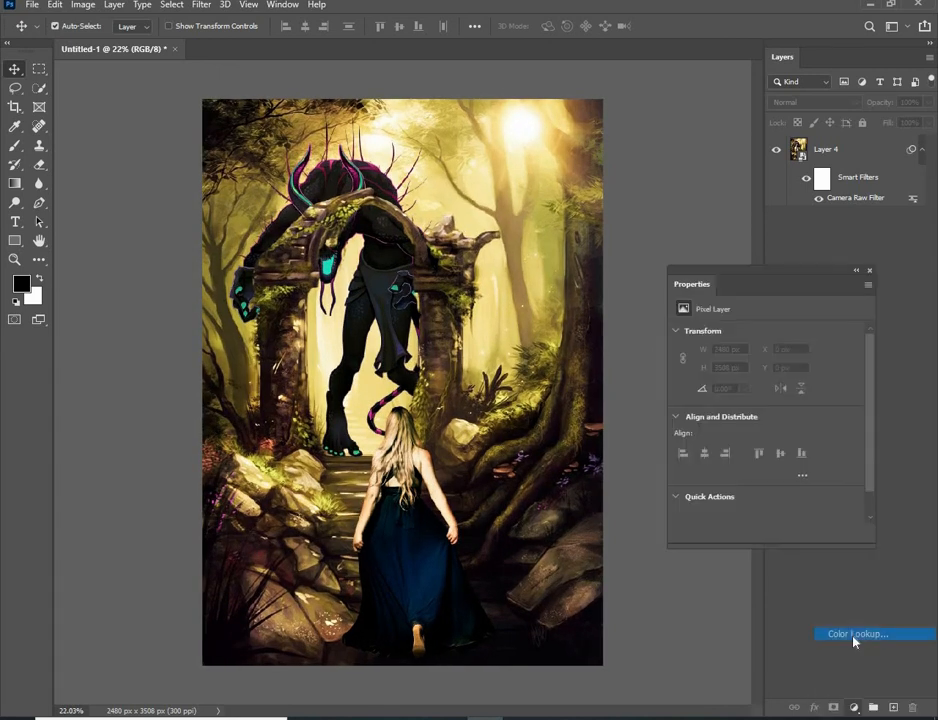
left_click(784, 338)
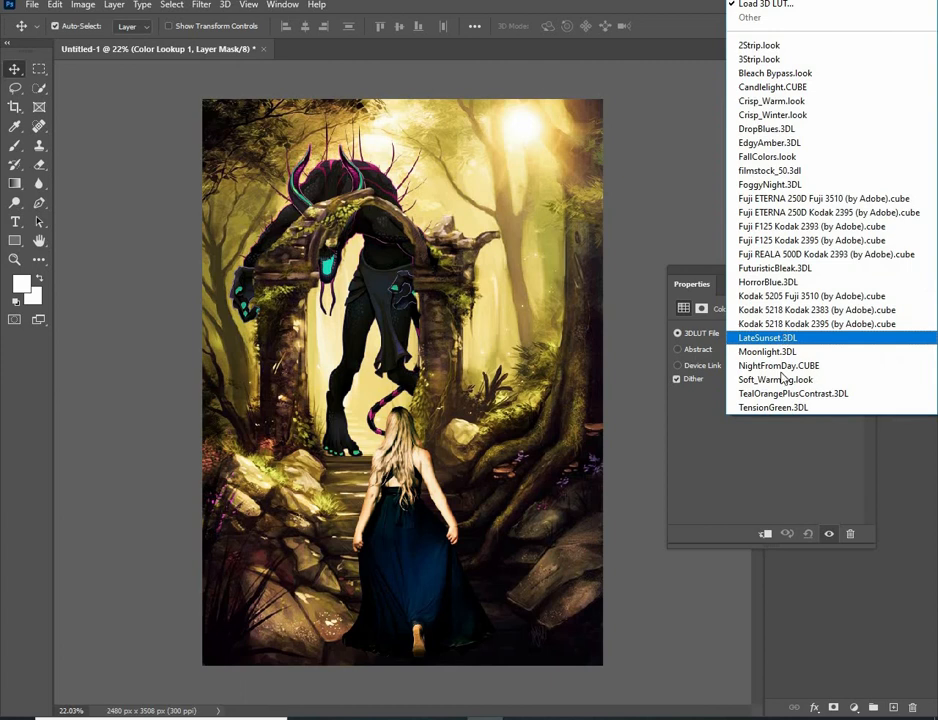
left_click(786, 310)
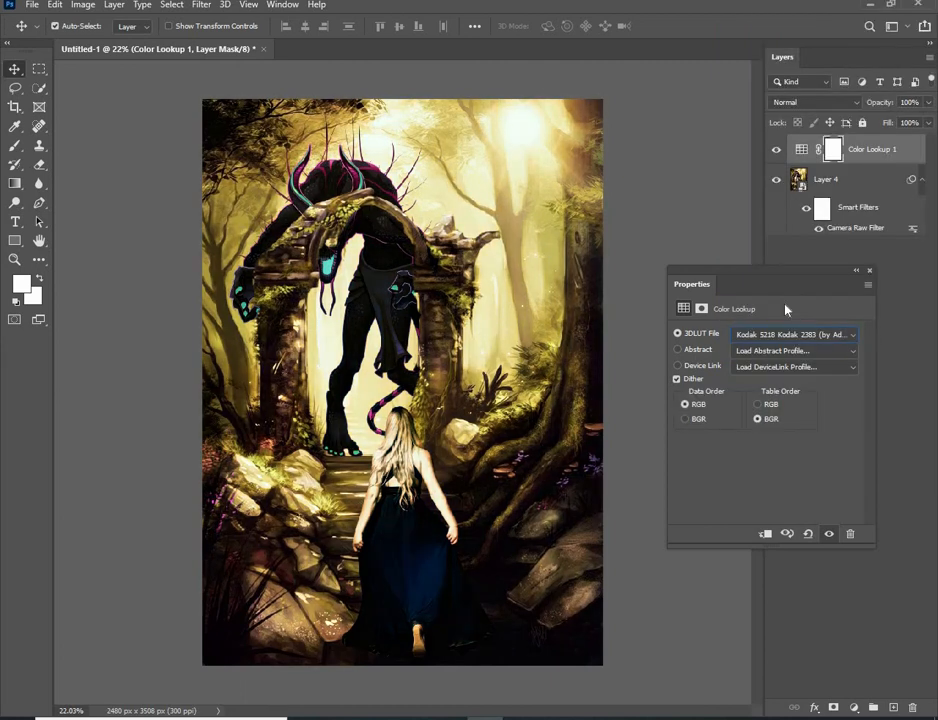
left_click(786, 334)
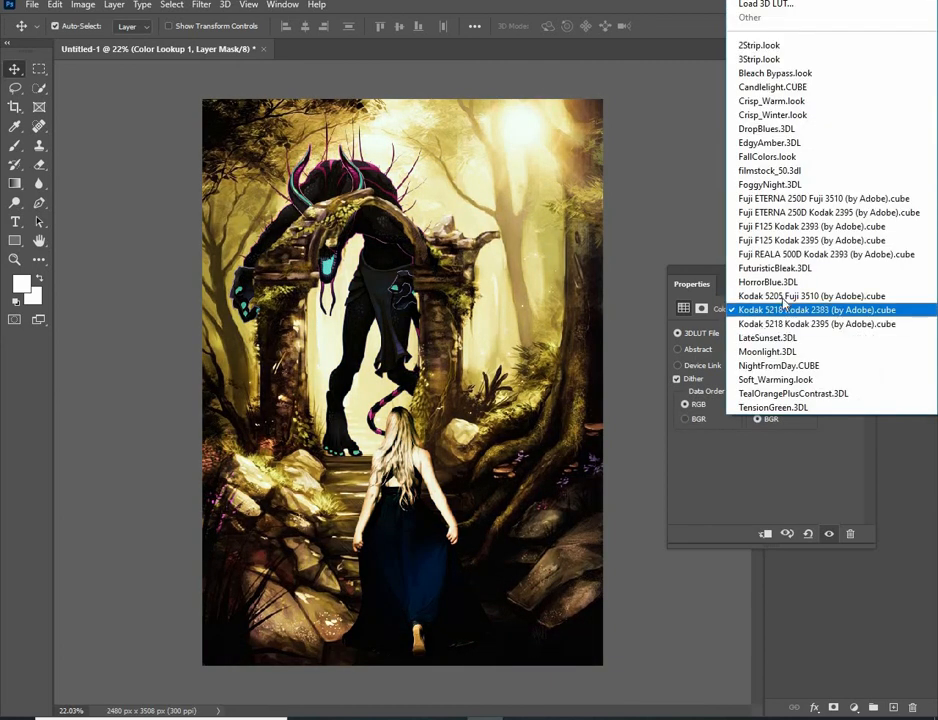
left_click(785, 477)
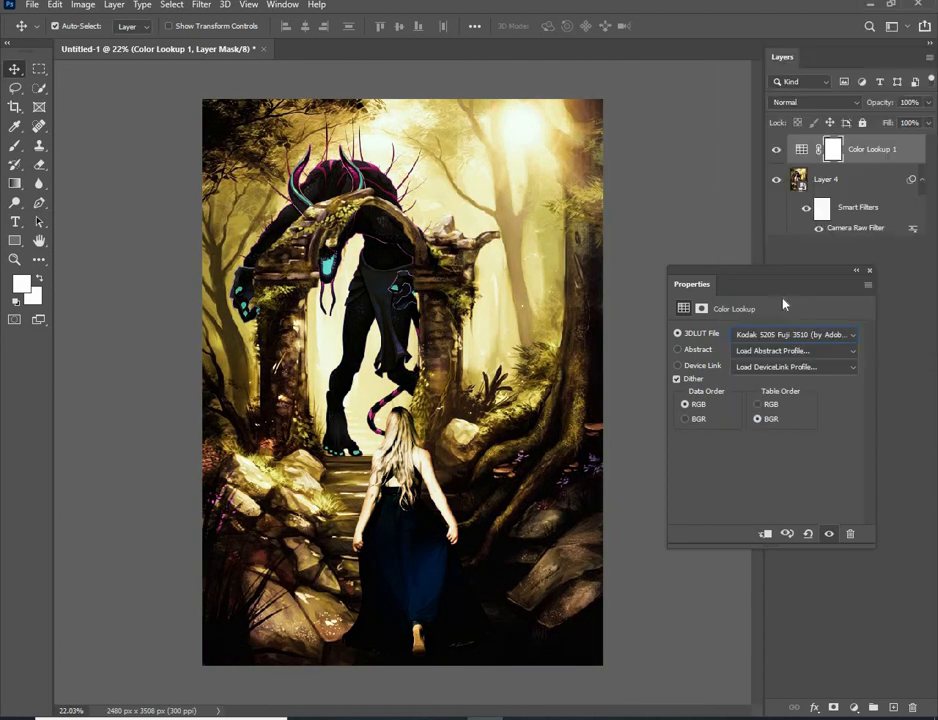
- Compare the composite with and without the Color Lookup adjustment, and delete that adjustment layer
left_click(869, 270)
left_click(784, 150)
left_click(784, 150)
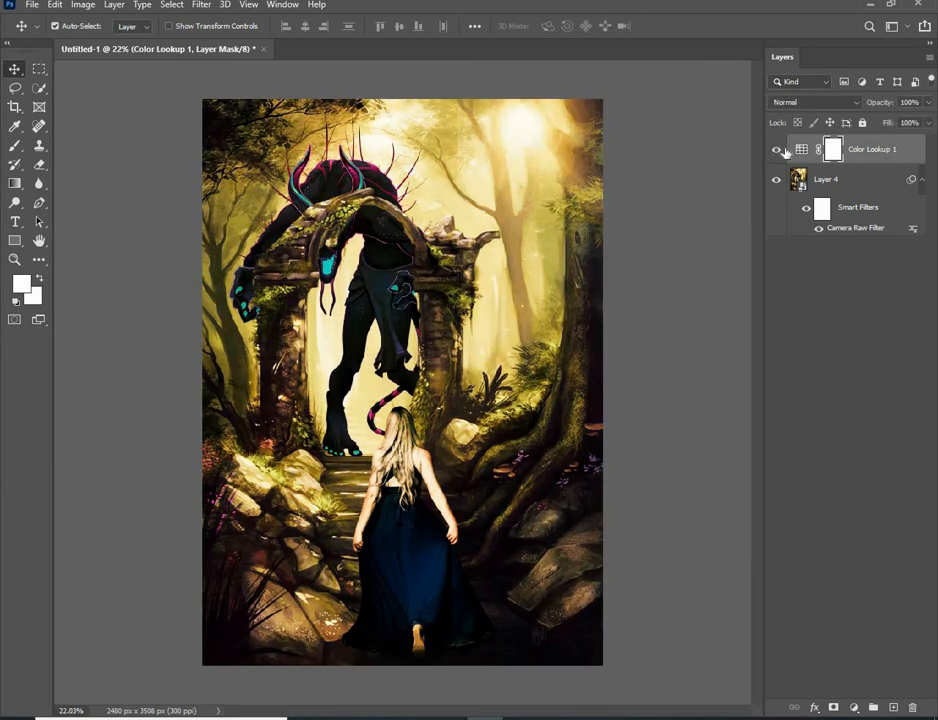
left_click(784, 150)
left_click_drag(831, 150, 912, 707)
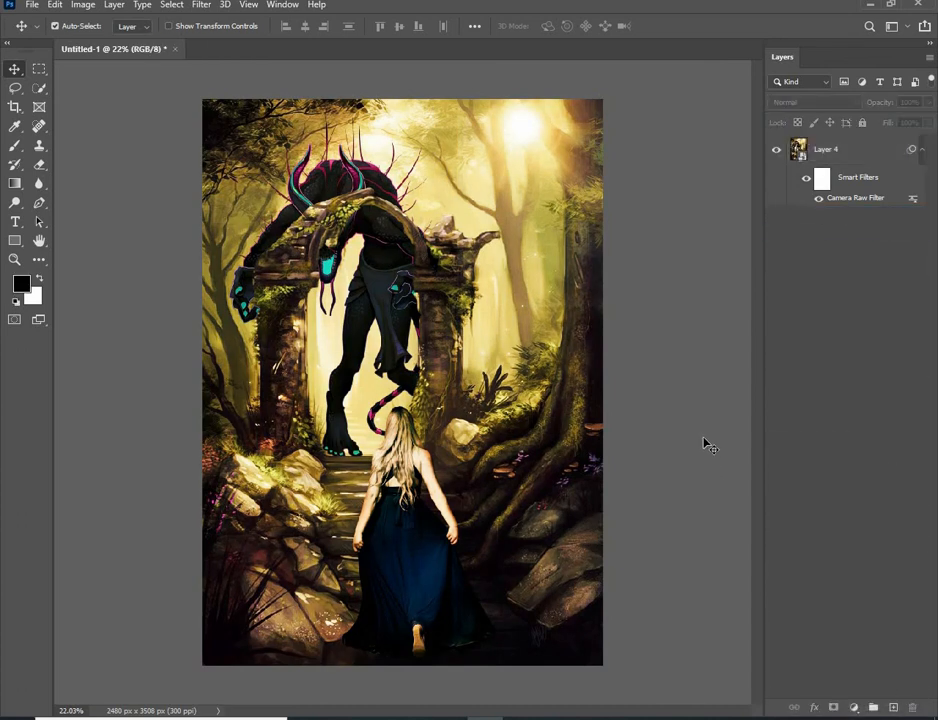